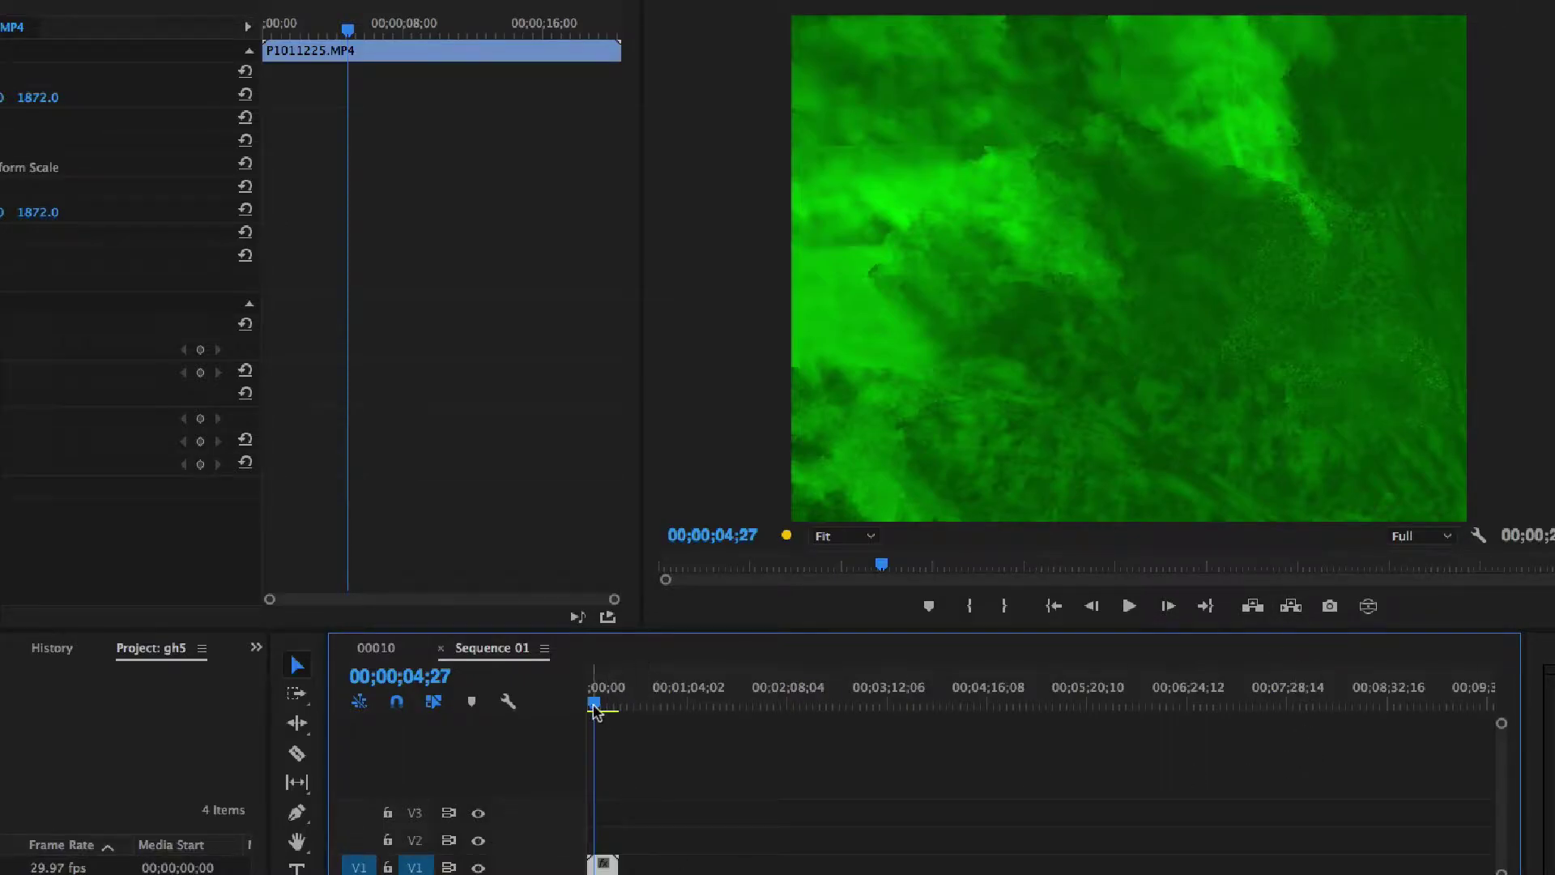
# Scrub the P1011225.MP4 clip on Sequence 01 to show it plays as garbled green noise
pyautogui.moveTo(595, 710); pyautogui.dragTo(600, 706)
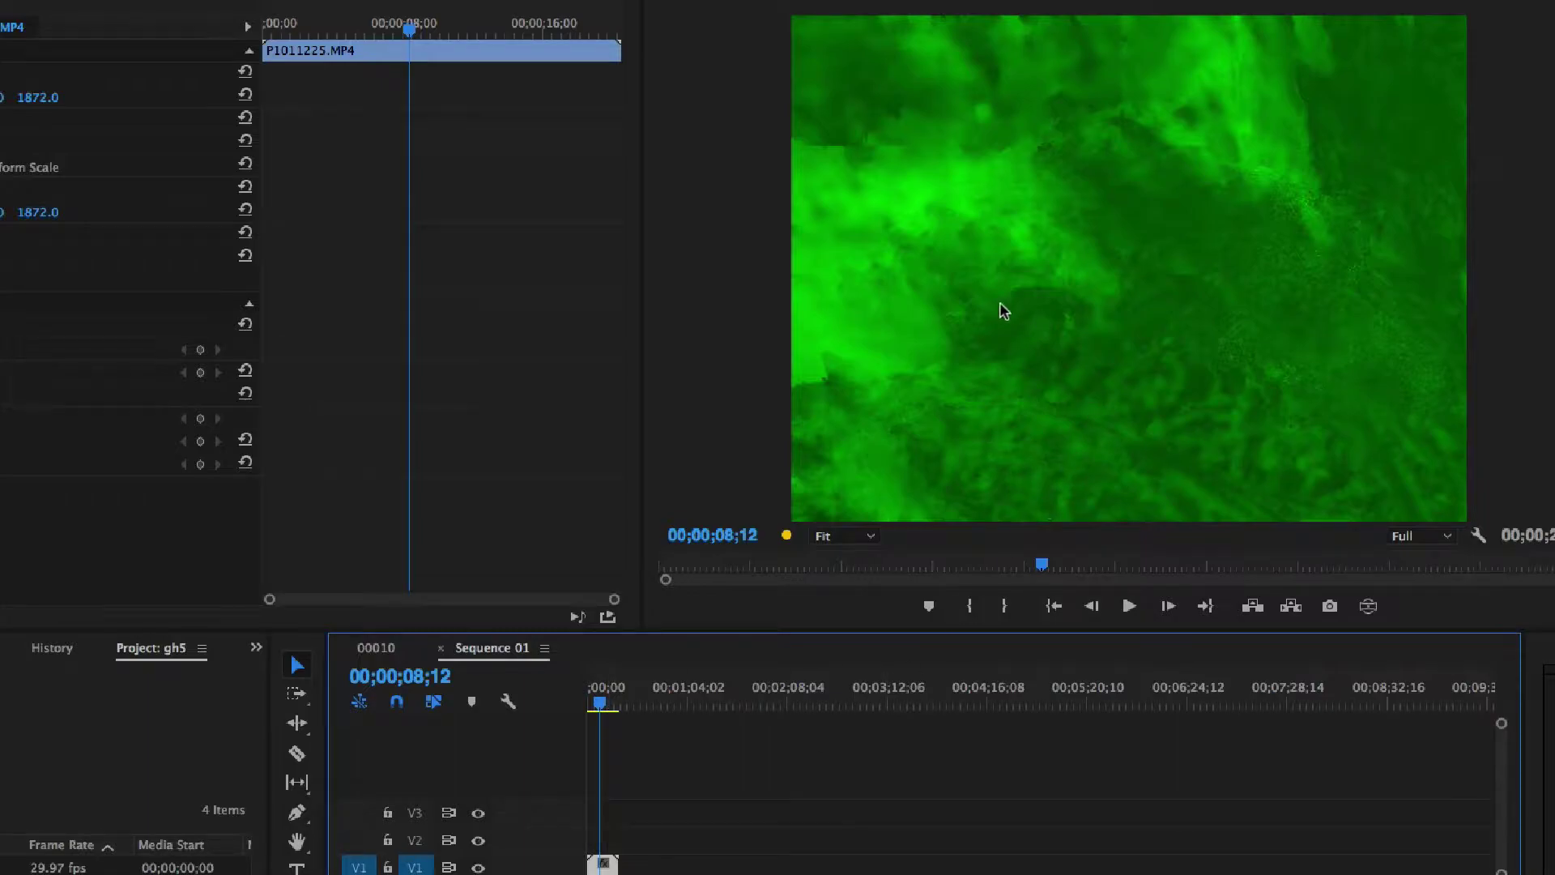
pyautogui.moveTo(600, 709); pyautogui.dragTo(601, 710)
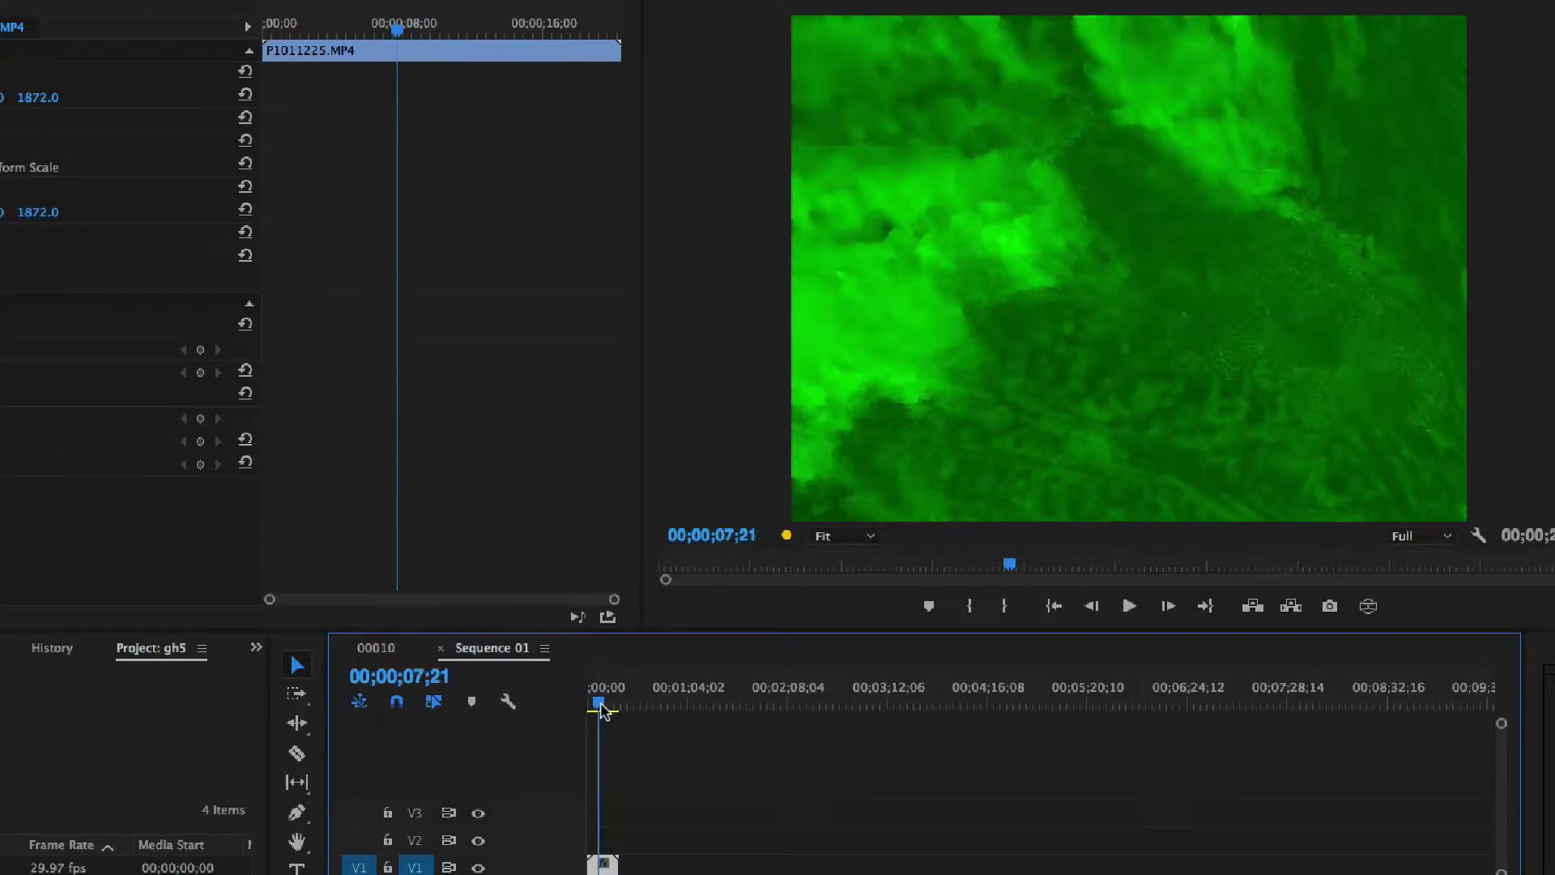
pyautogui.moveTo(802, 873); pyautogui.dragTo(729, 874)
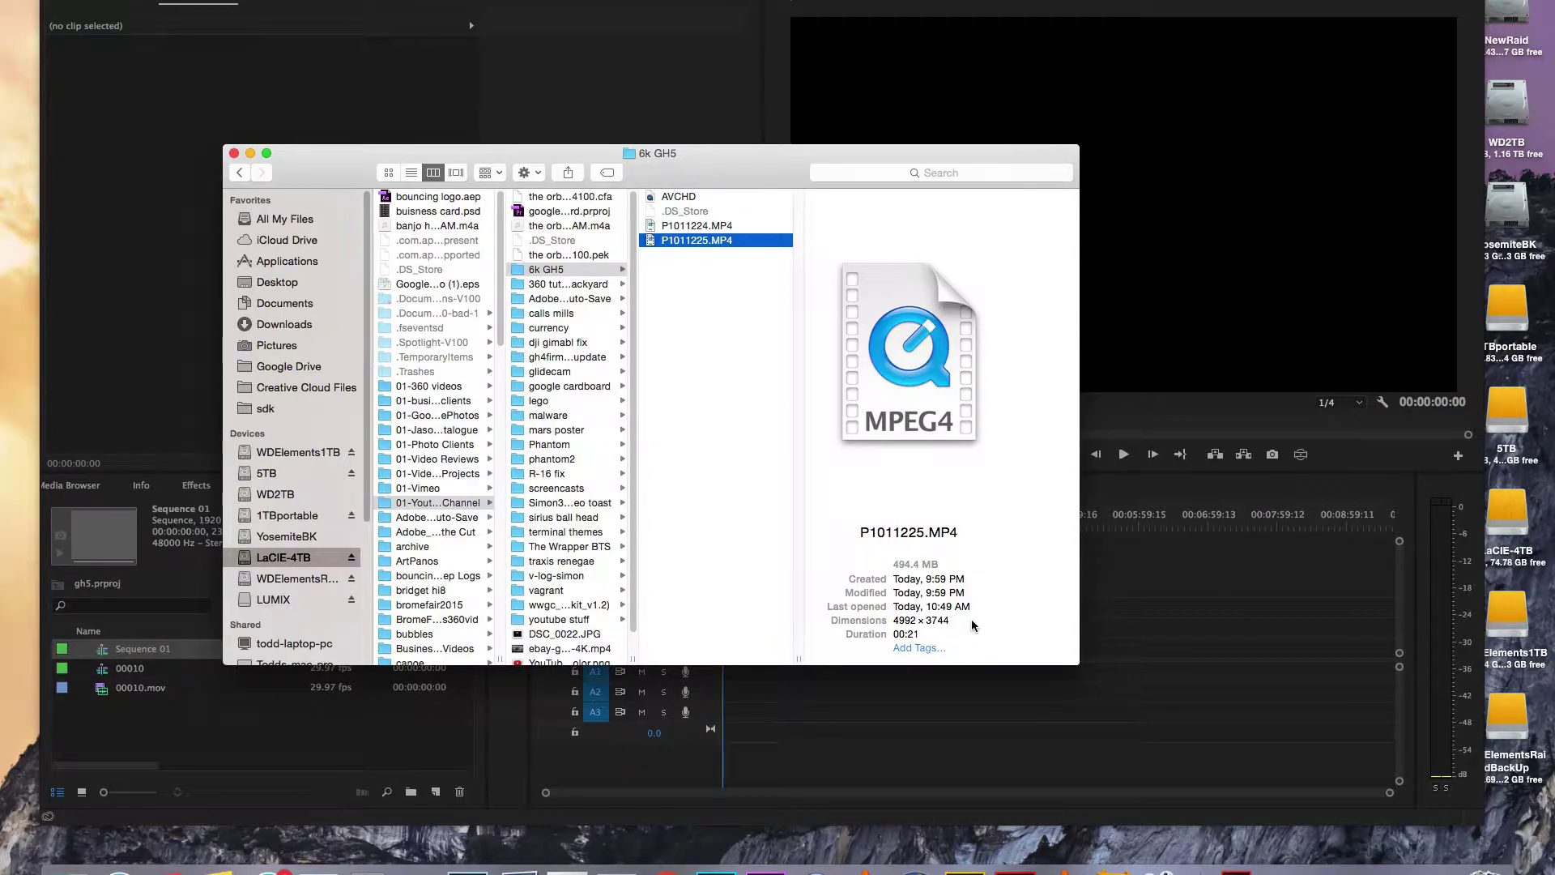
# Highlight P1011225.MP4's 00:21 duration in the Finder preview pane
pyautogui.moveTo(936, 631); pyautogui.dragTo(896, 633)
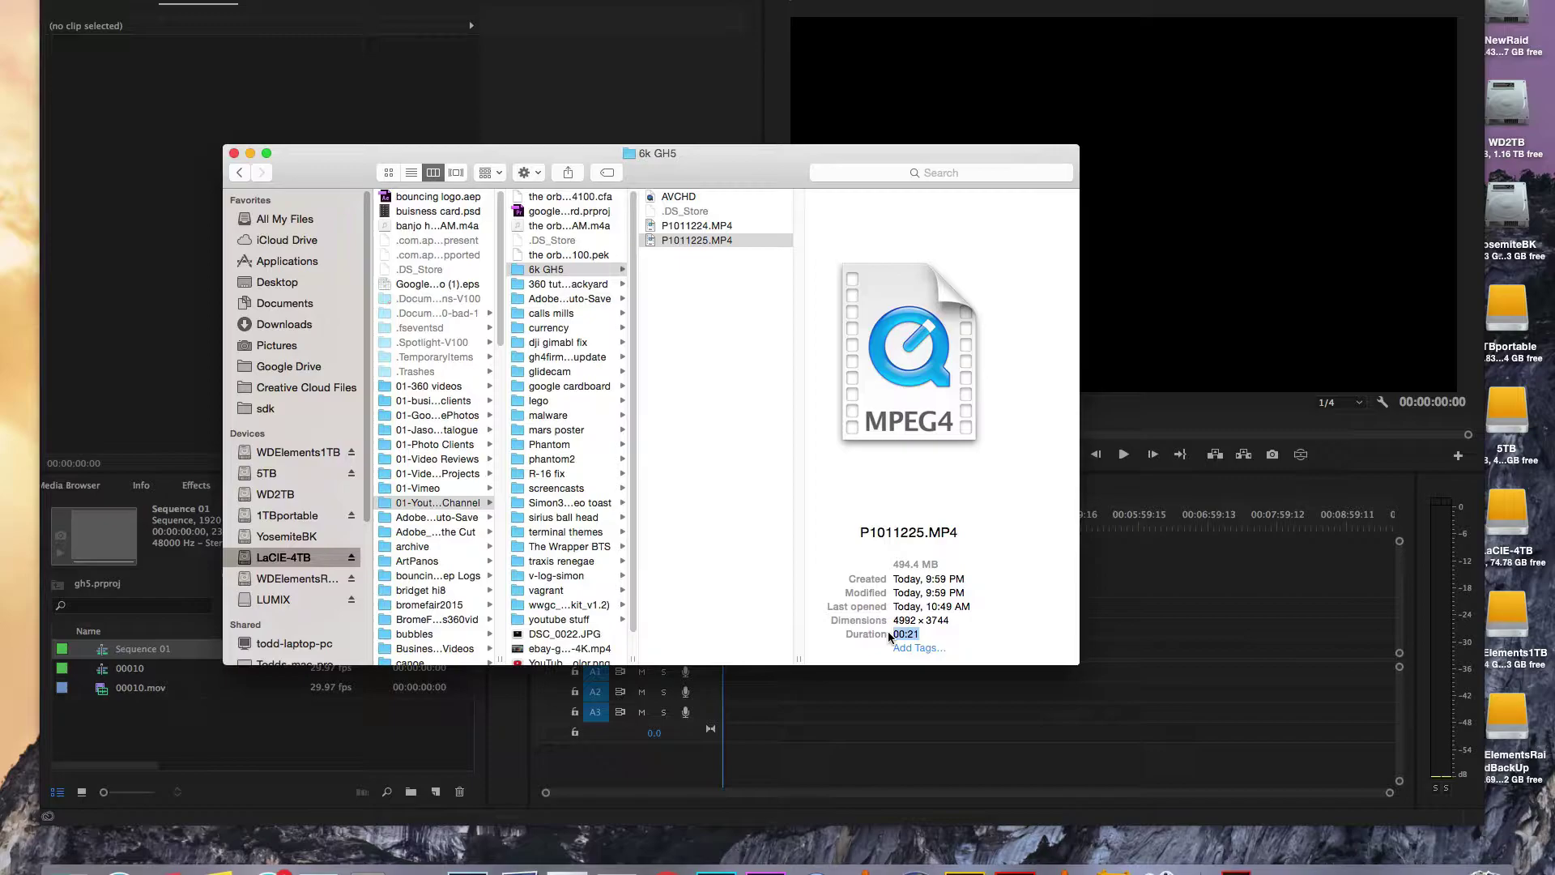
# Open P1011225.MP4 in VLC.app from its Finder context menu
pyautogui.rightClick(652, 247)
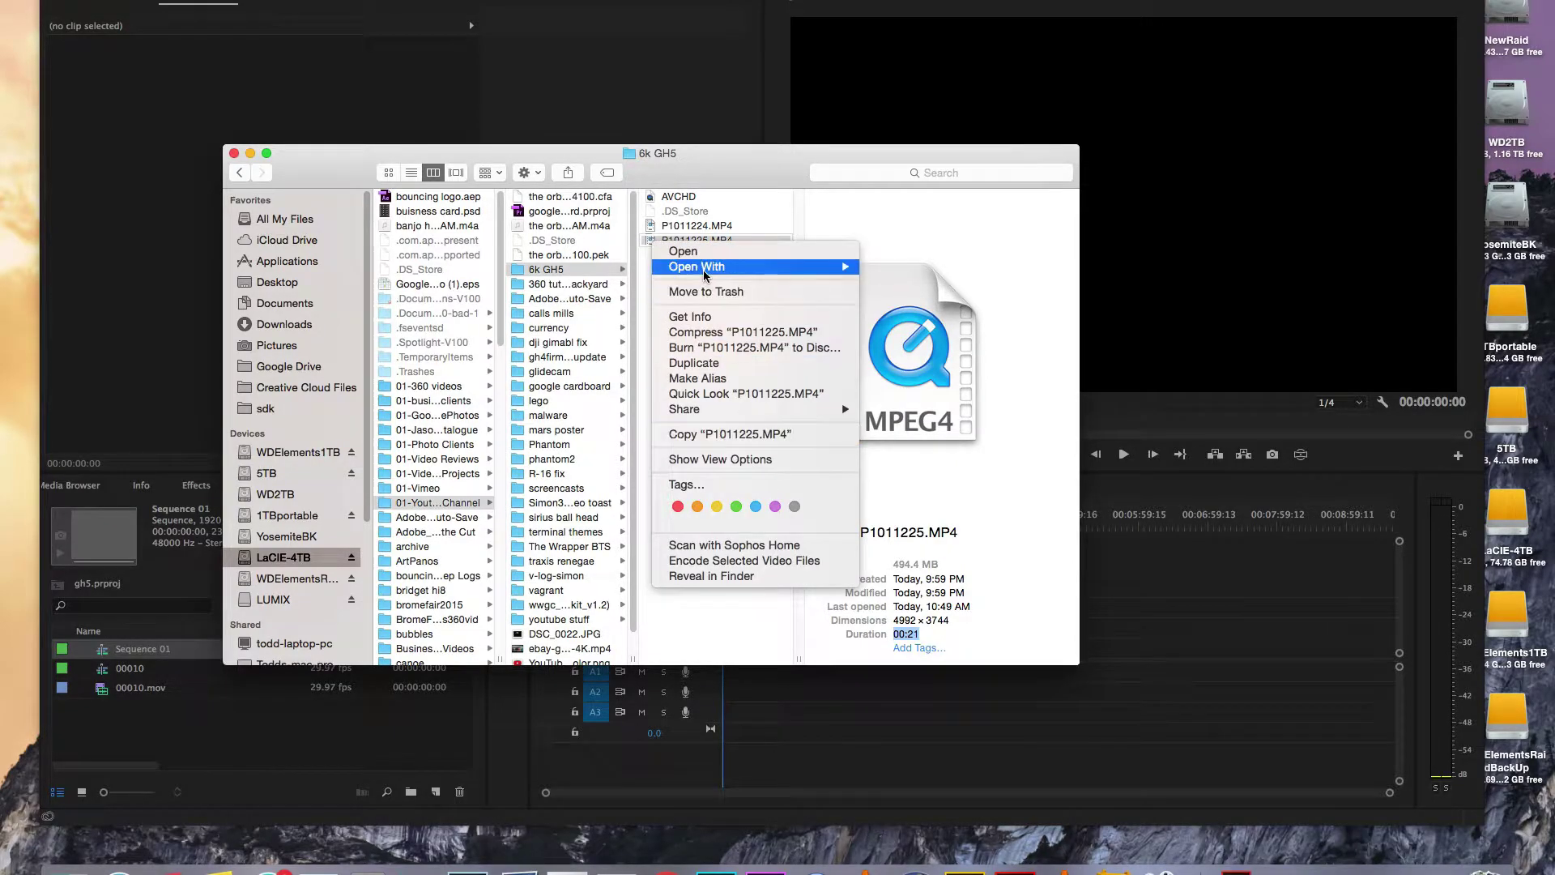
pyautogui.moveTo(703, 268)
pyautogui.click(939, 401)
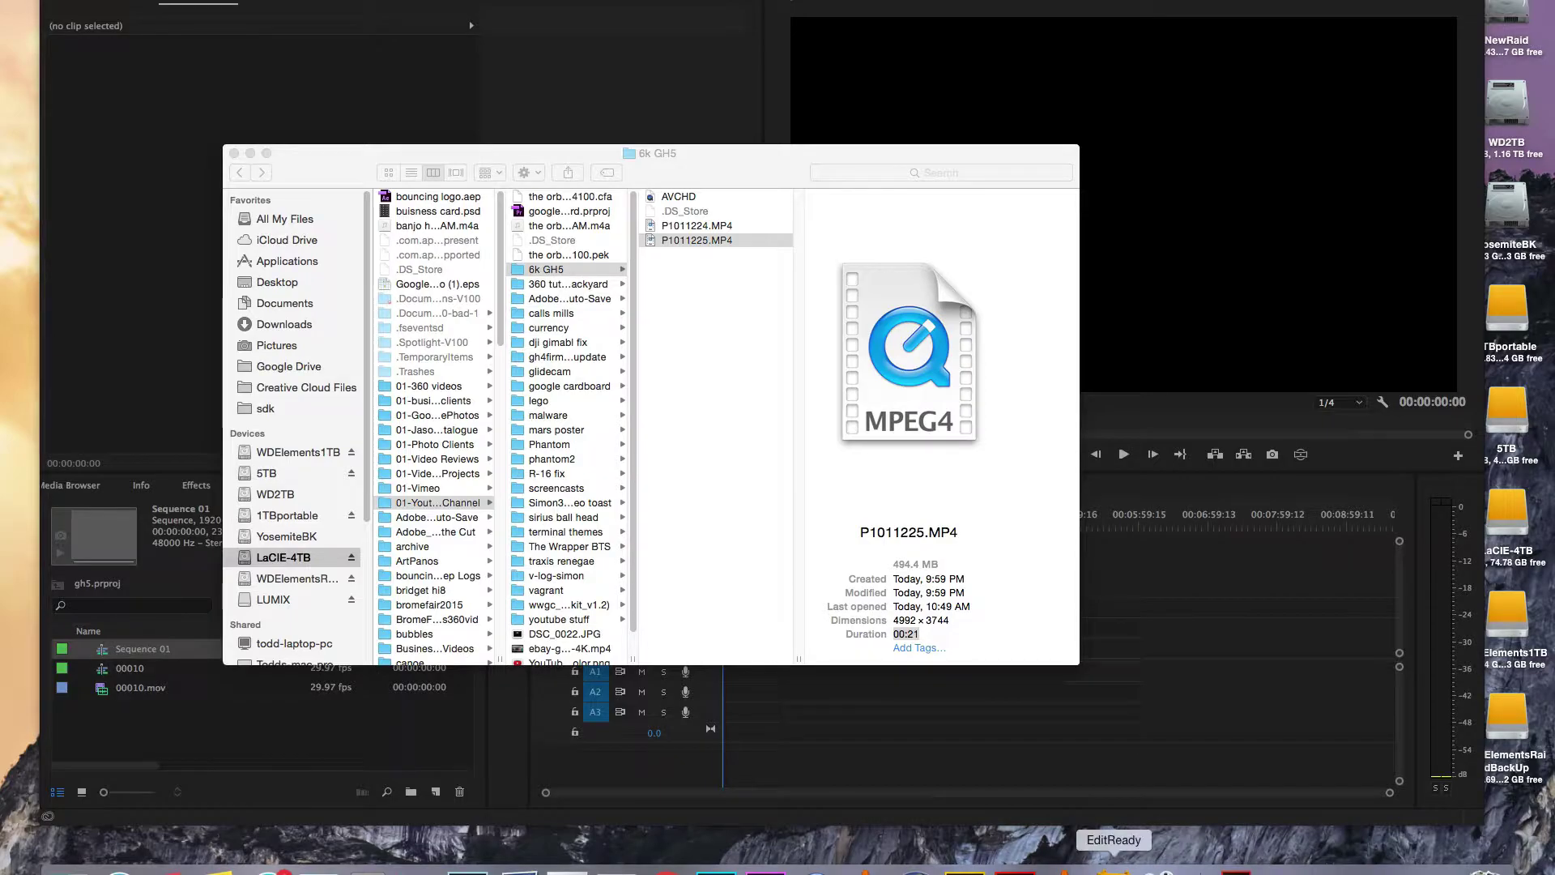
# Launch EditReady, move its window up and right, then switch to Google Chrome
pyautogui.click(1114, 868)
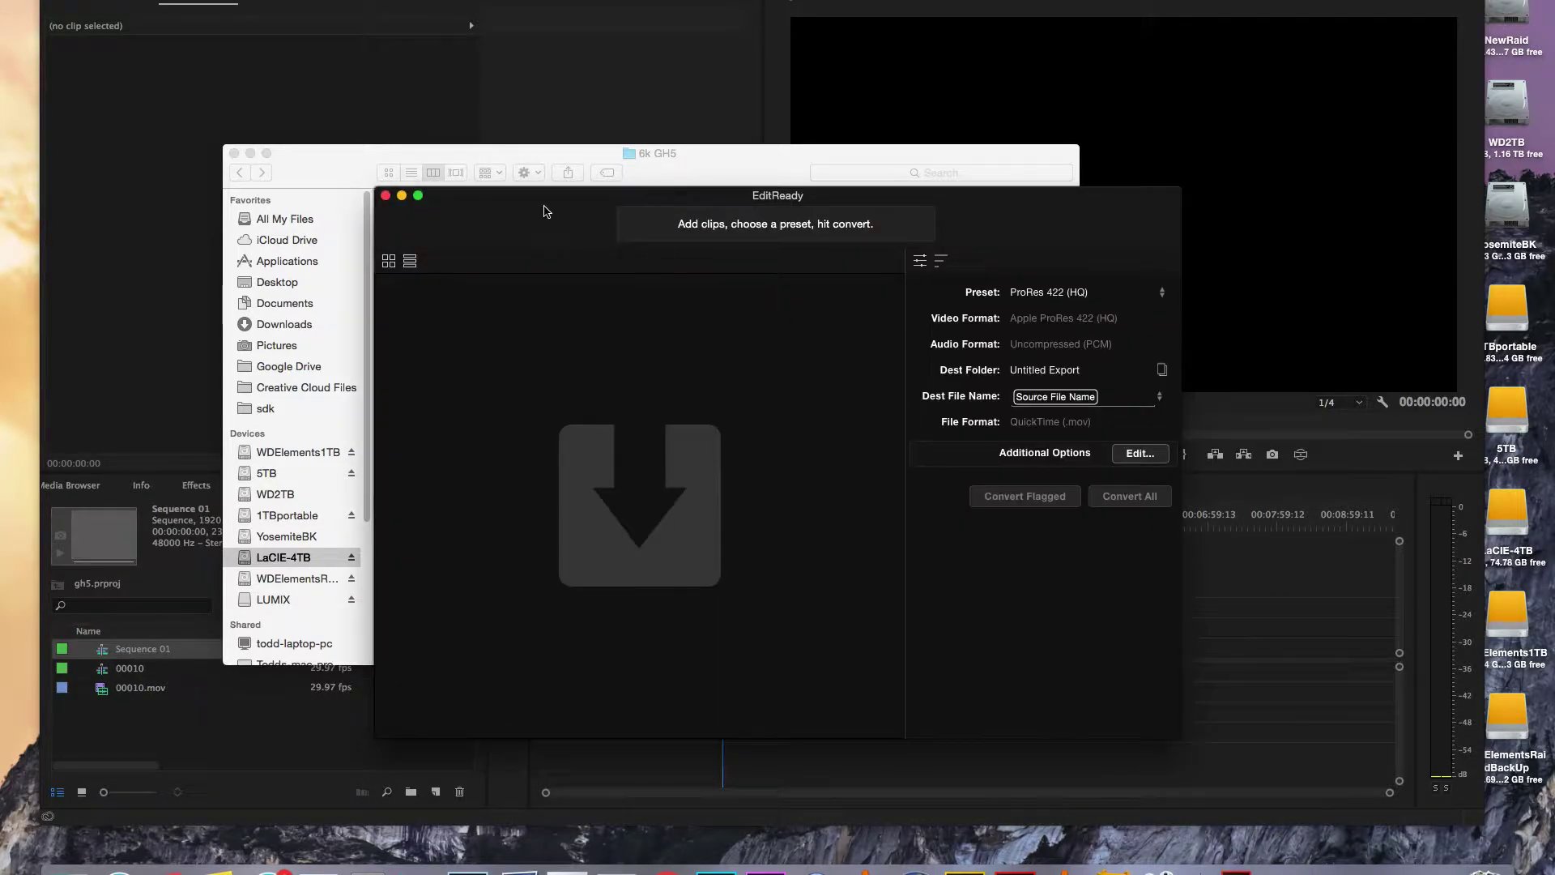
pyautogui.moveTo(485, 201); pyautogui.dragTo(636, 98)
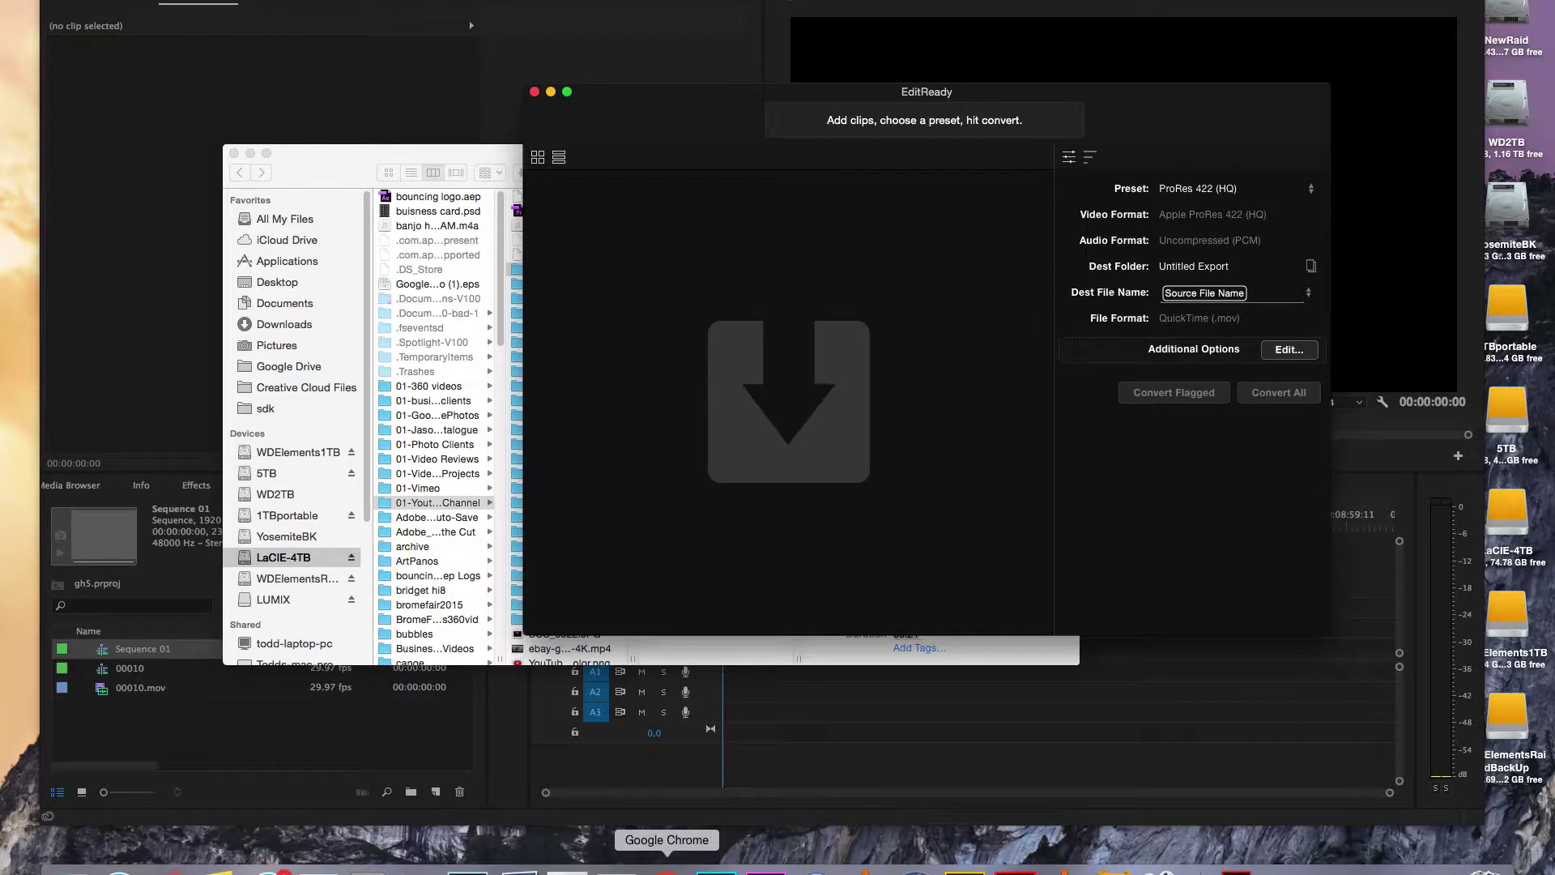
pyautogui.click(667, 865)
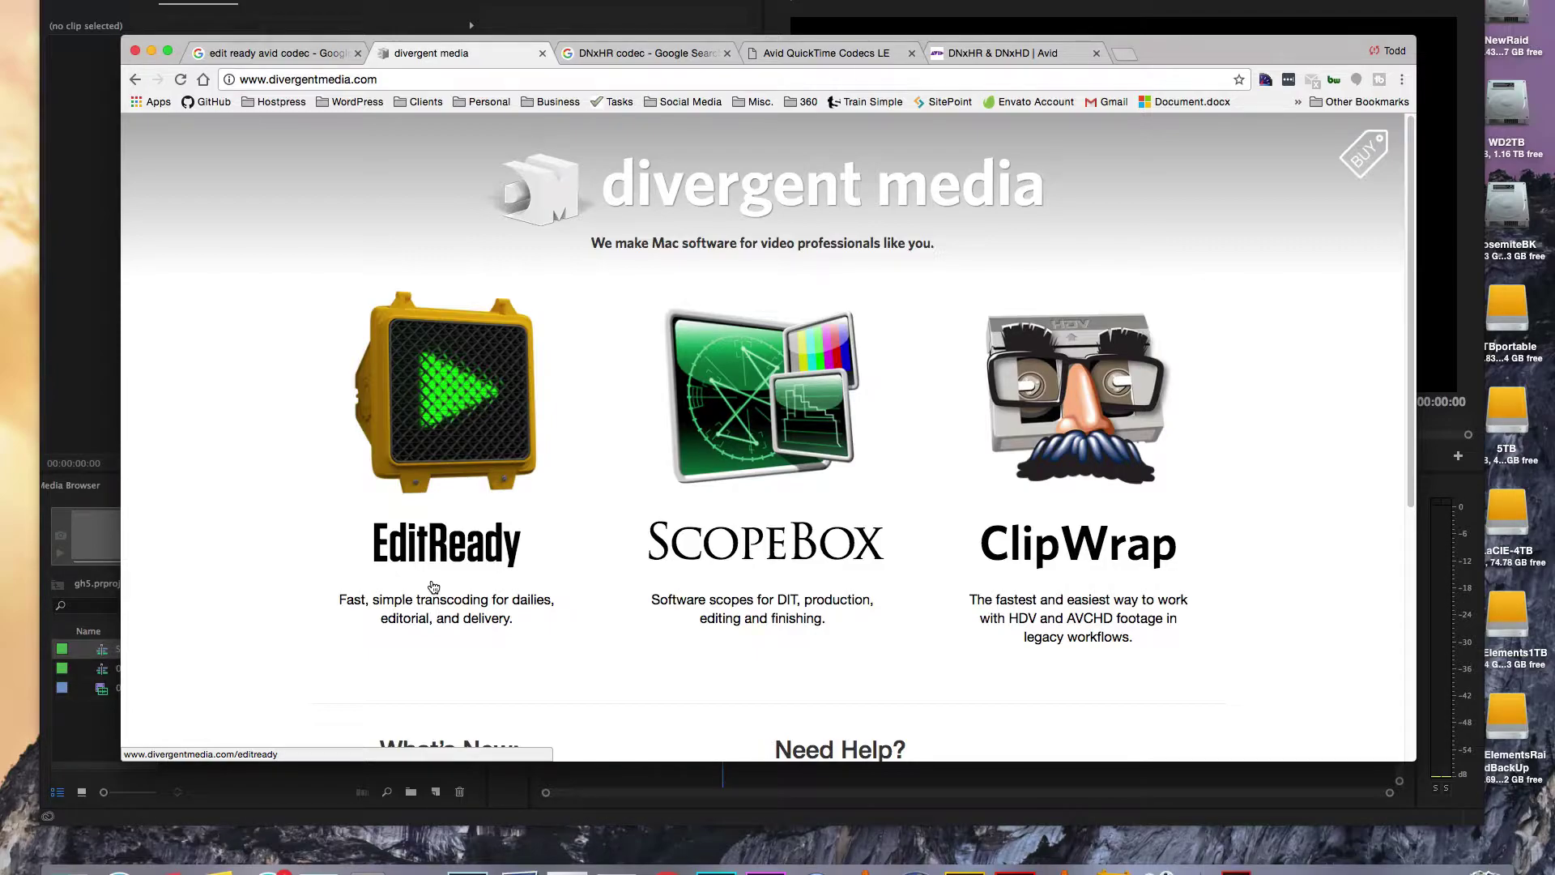
# Scroll the Divergent Media homepage to the EditReady listing and nudge the Chrome window right
pyautogui.scroll(-3, 434, 586)
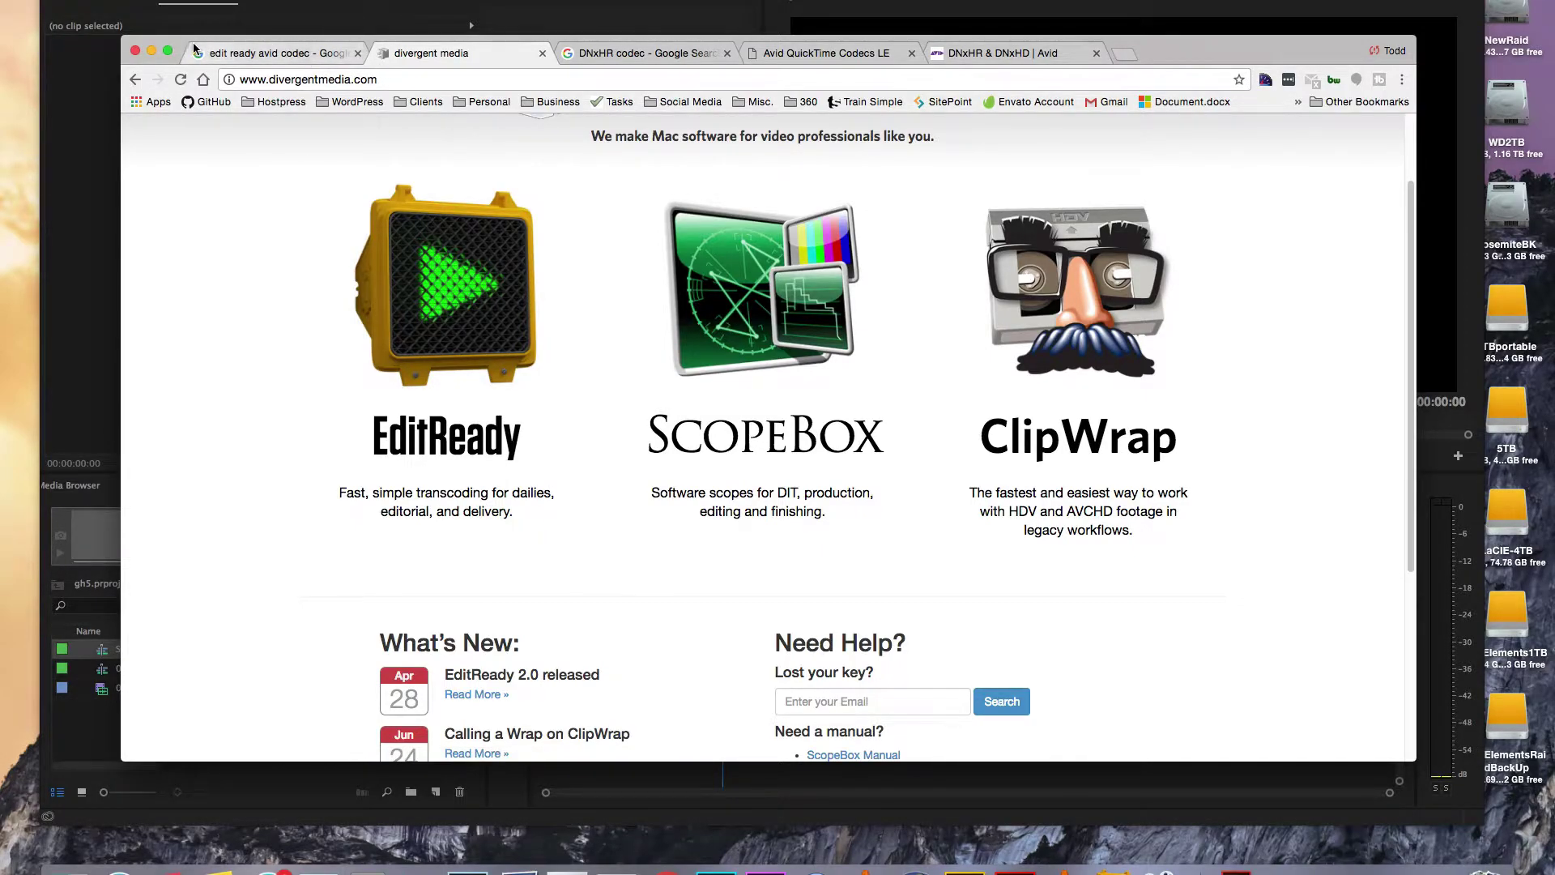
pyautogui.moveTo(193, 43); pyautogui.dragTo(257, 46)
# Hide Chrome and drag P1011225.MP4 from Finder into EditReady's clip list
pyautogui.press('super+h')
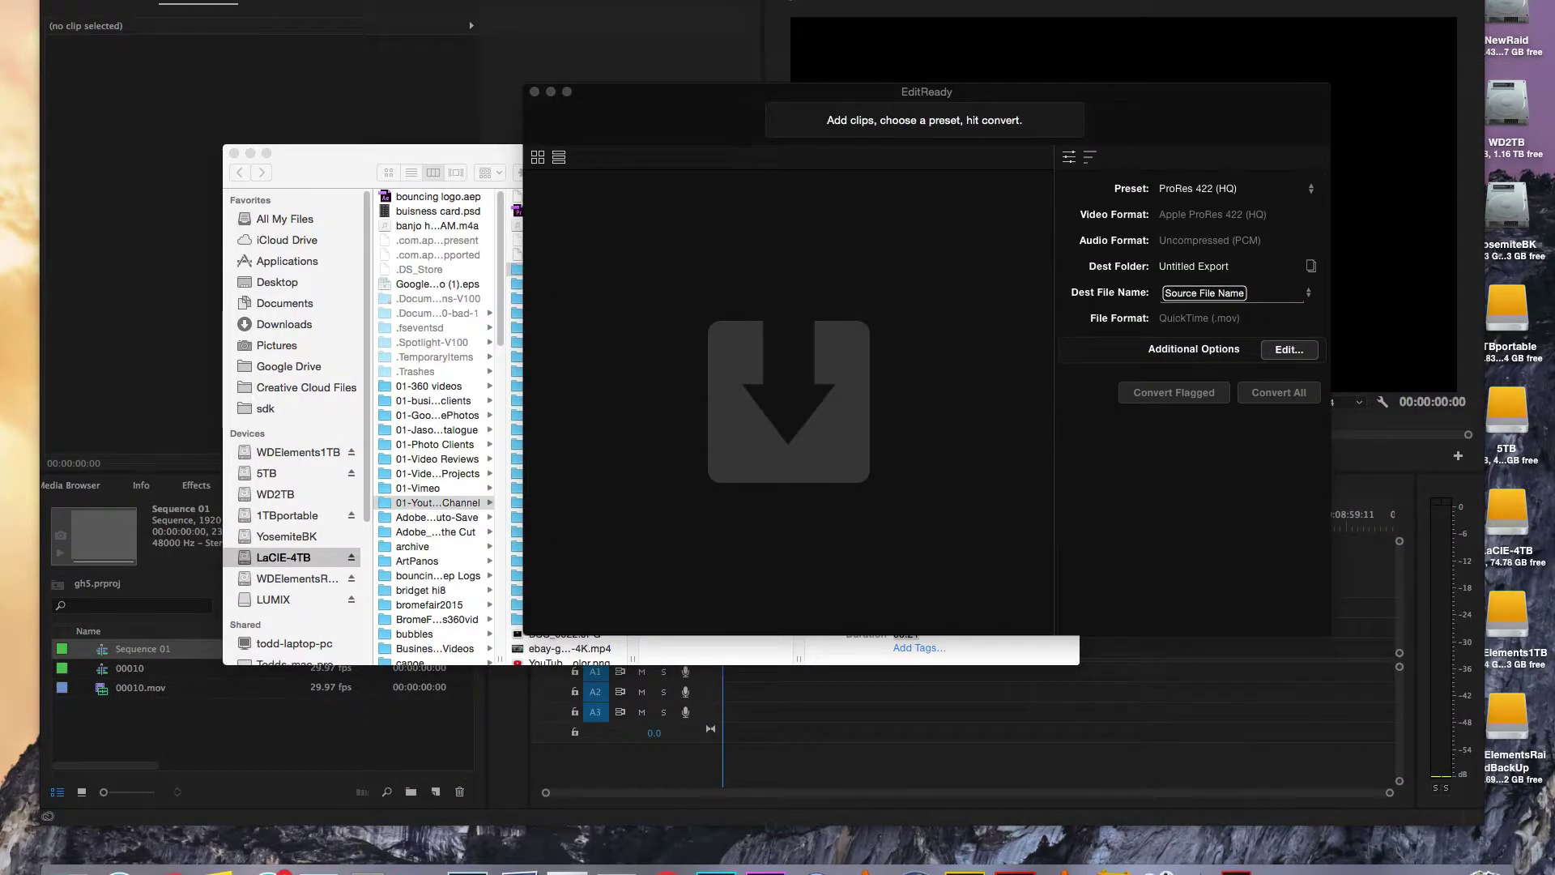
pyautogui.click(660, 257)
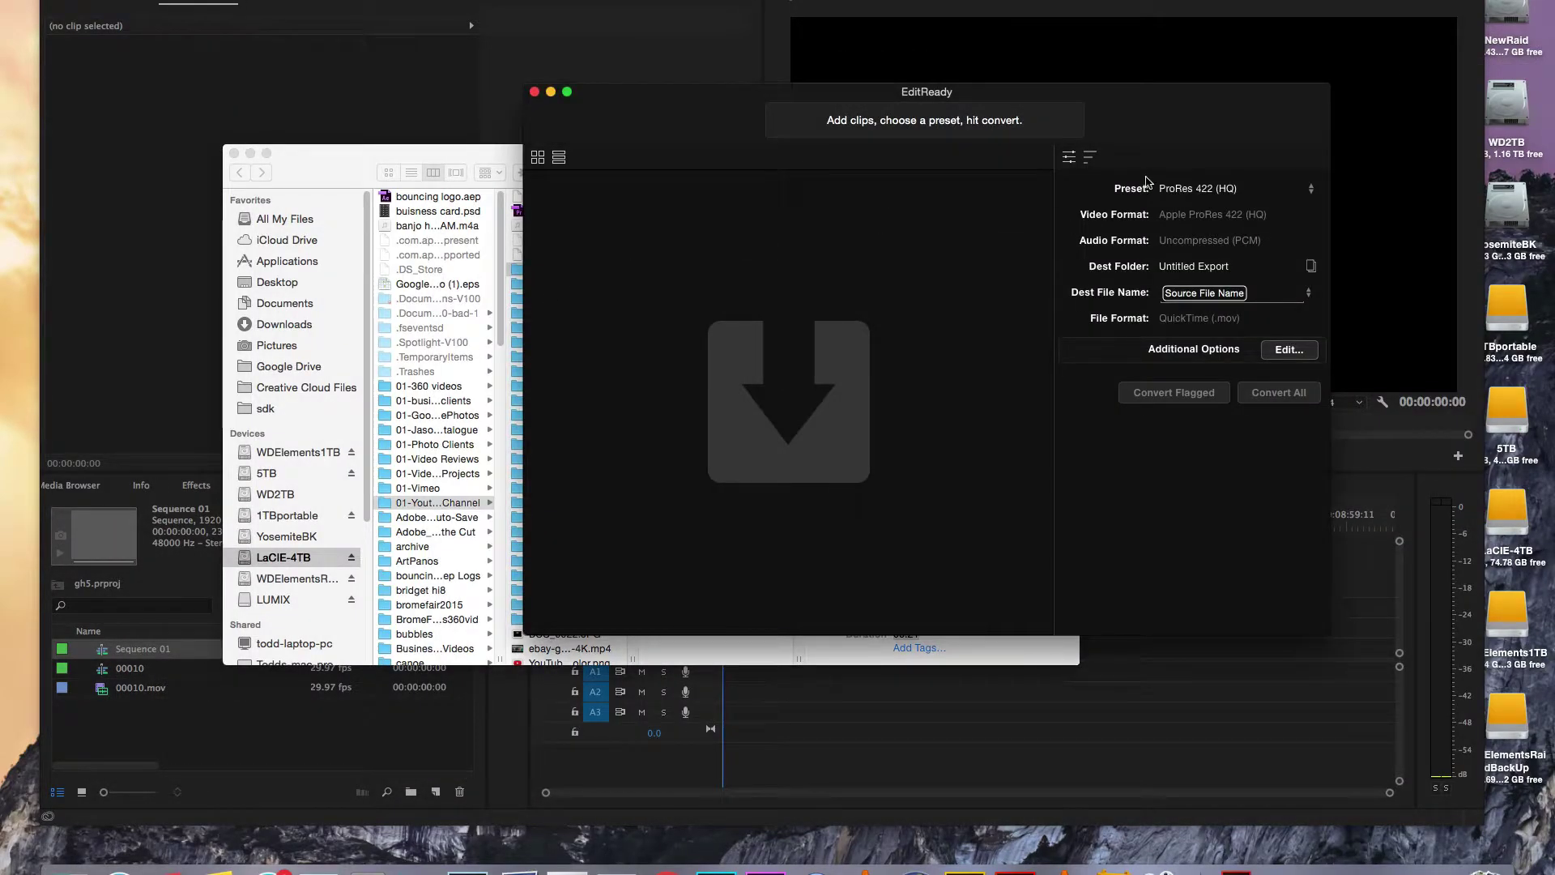
pyautogui.moveTo(436, 159); pyautogui.dragTo(283, 183)
pyautogui.moveTo(545, 267); pyautogui.dragTo(1014, 304)
pyautogui.click(983, 88)
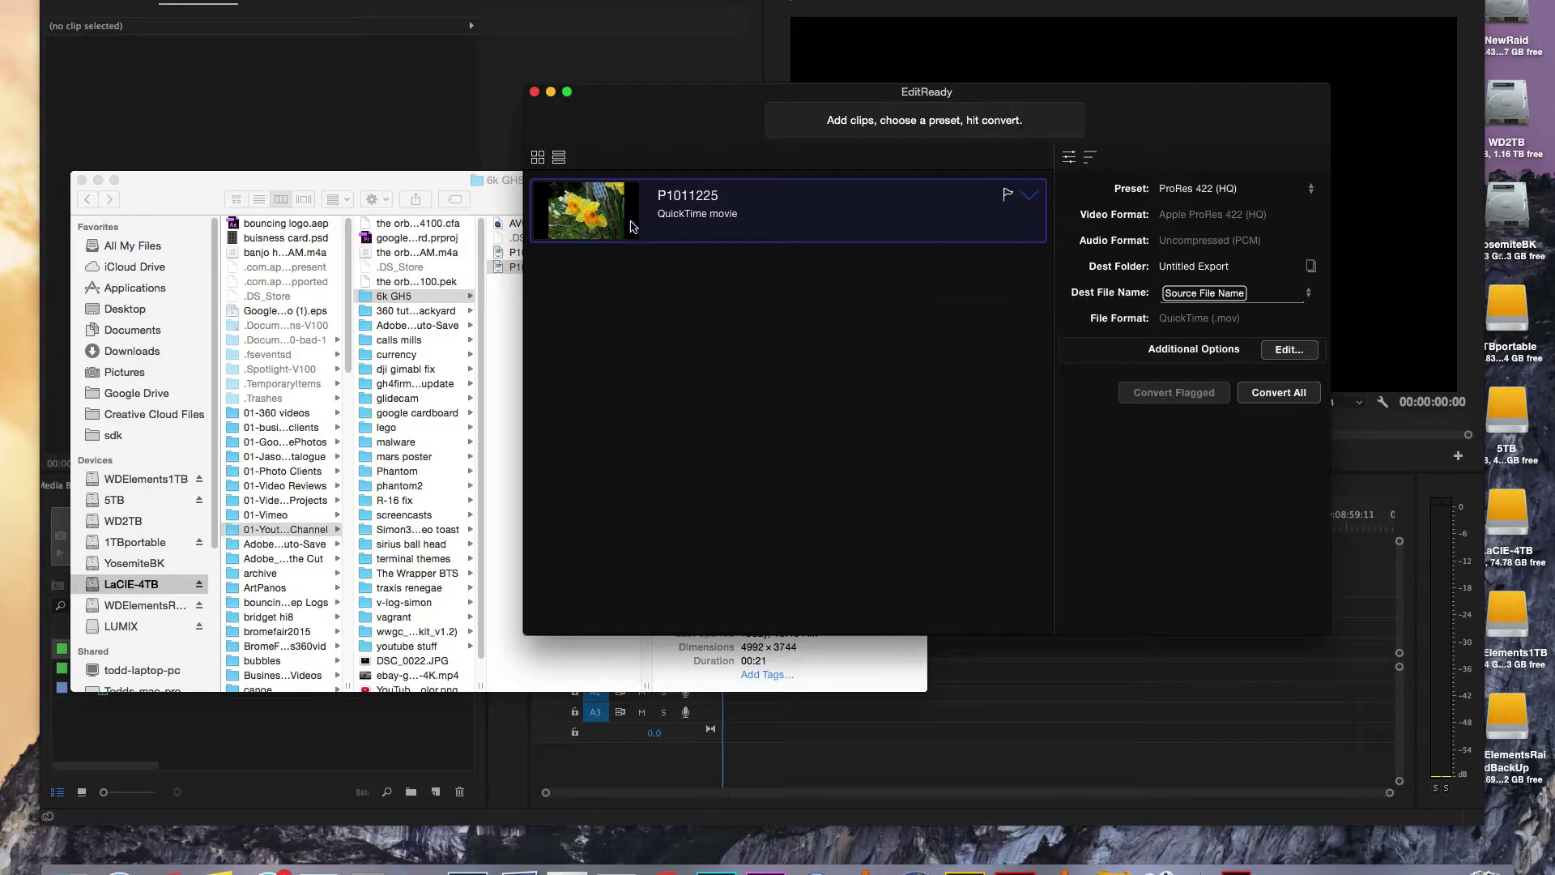
# Expand the clip row, play and scrub its daffodil preview, then collapse it
pyautogui.click(1031, 198)
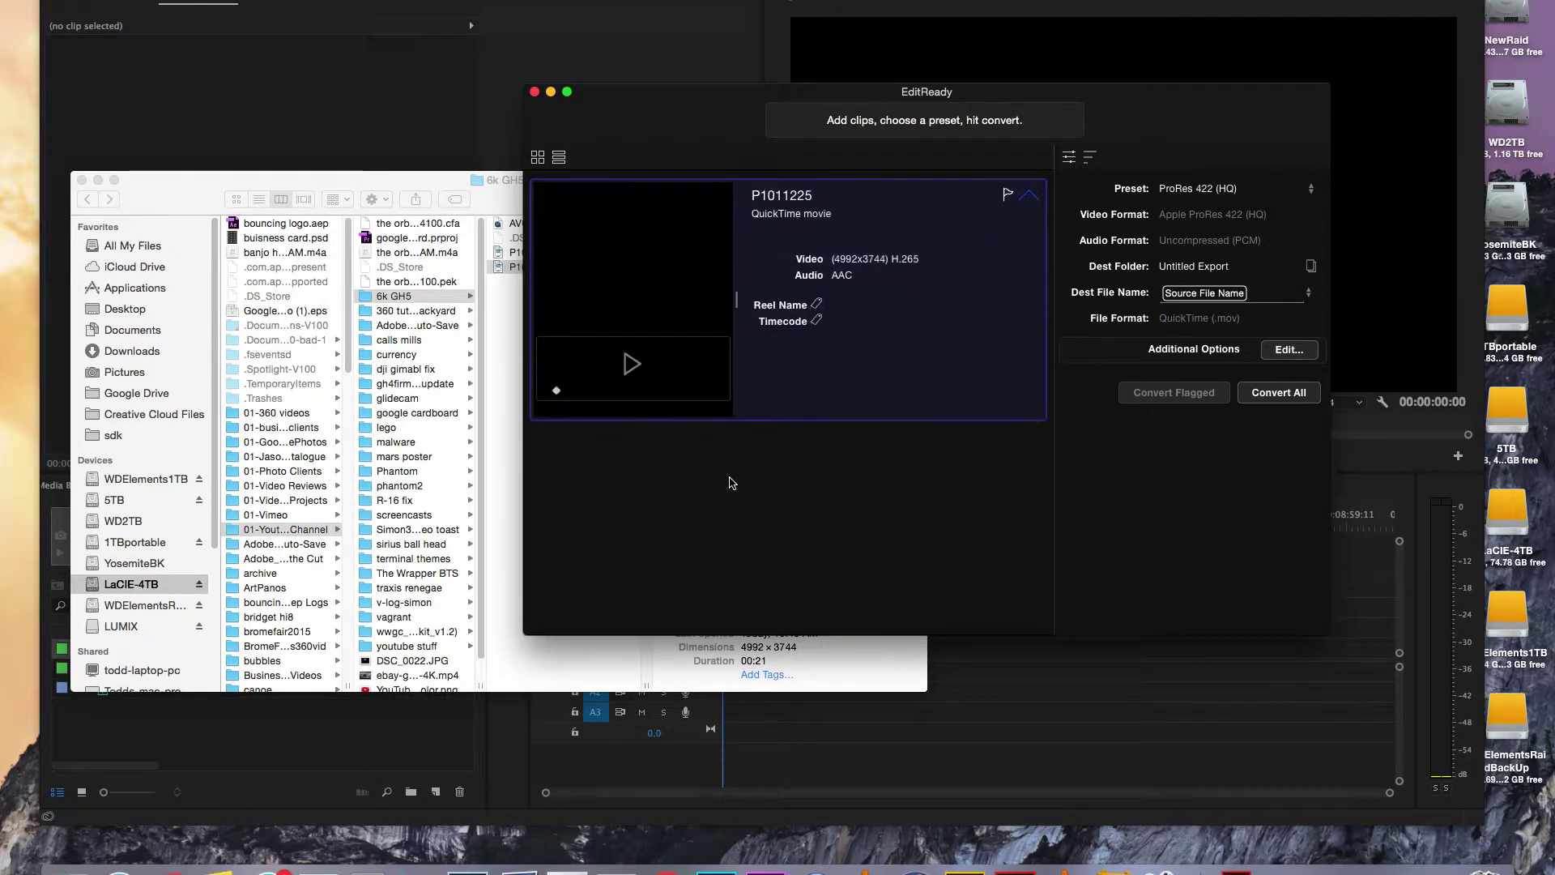
pyautogui.click(632, 362)
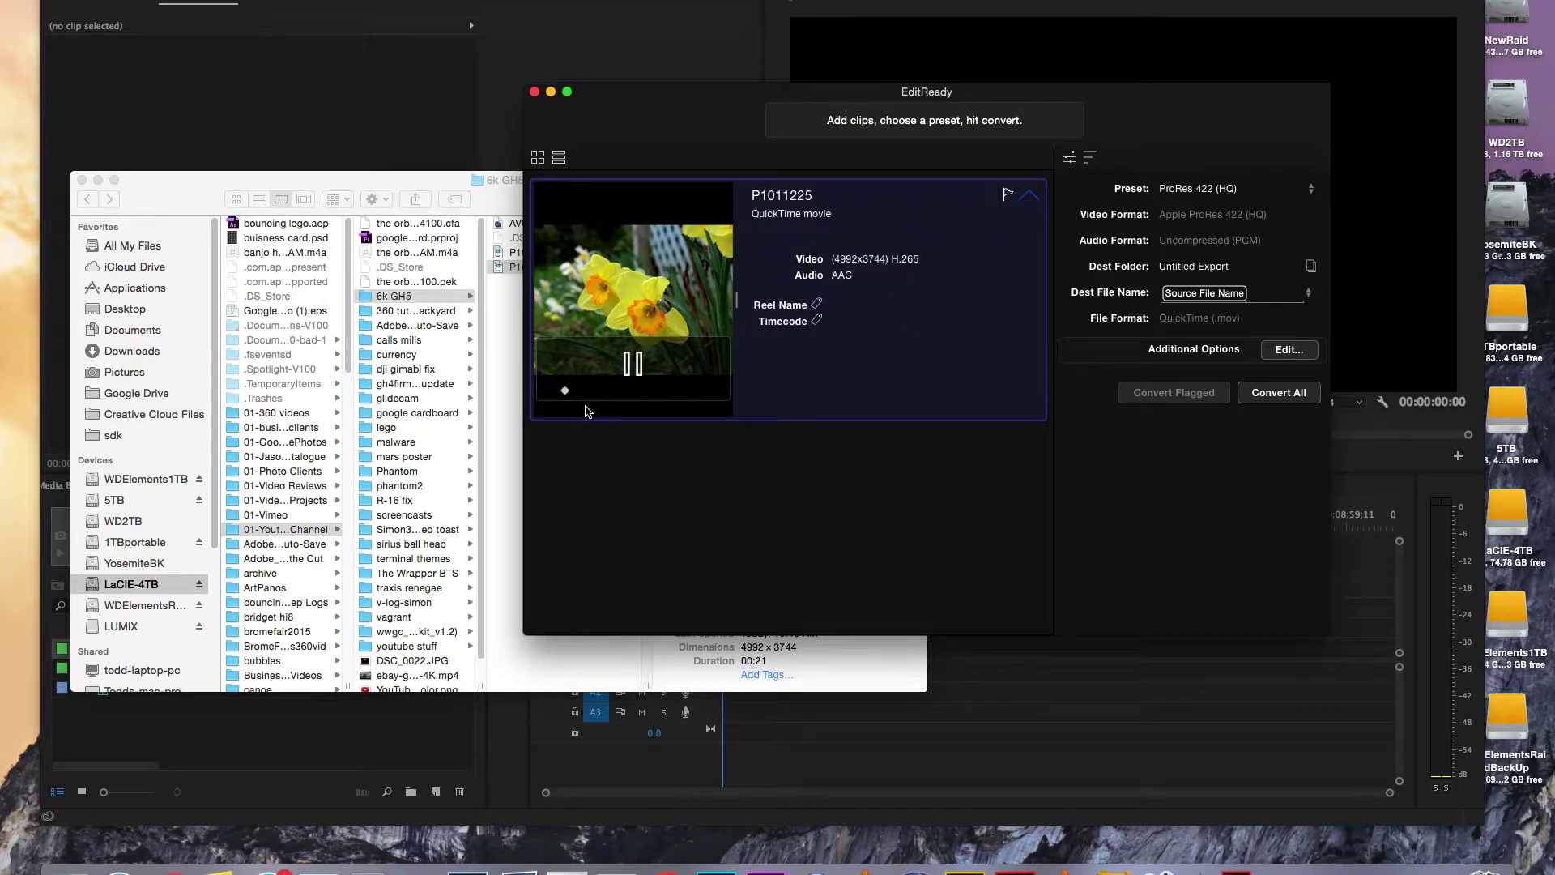
pyautogui.click(590, 392)
pyautogui.moveTo(590, 392); pyautogui.dragTo(622, 395)
pyautogui.click(633, 369)
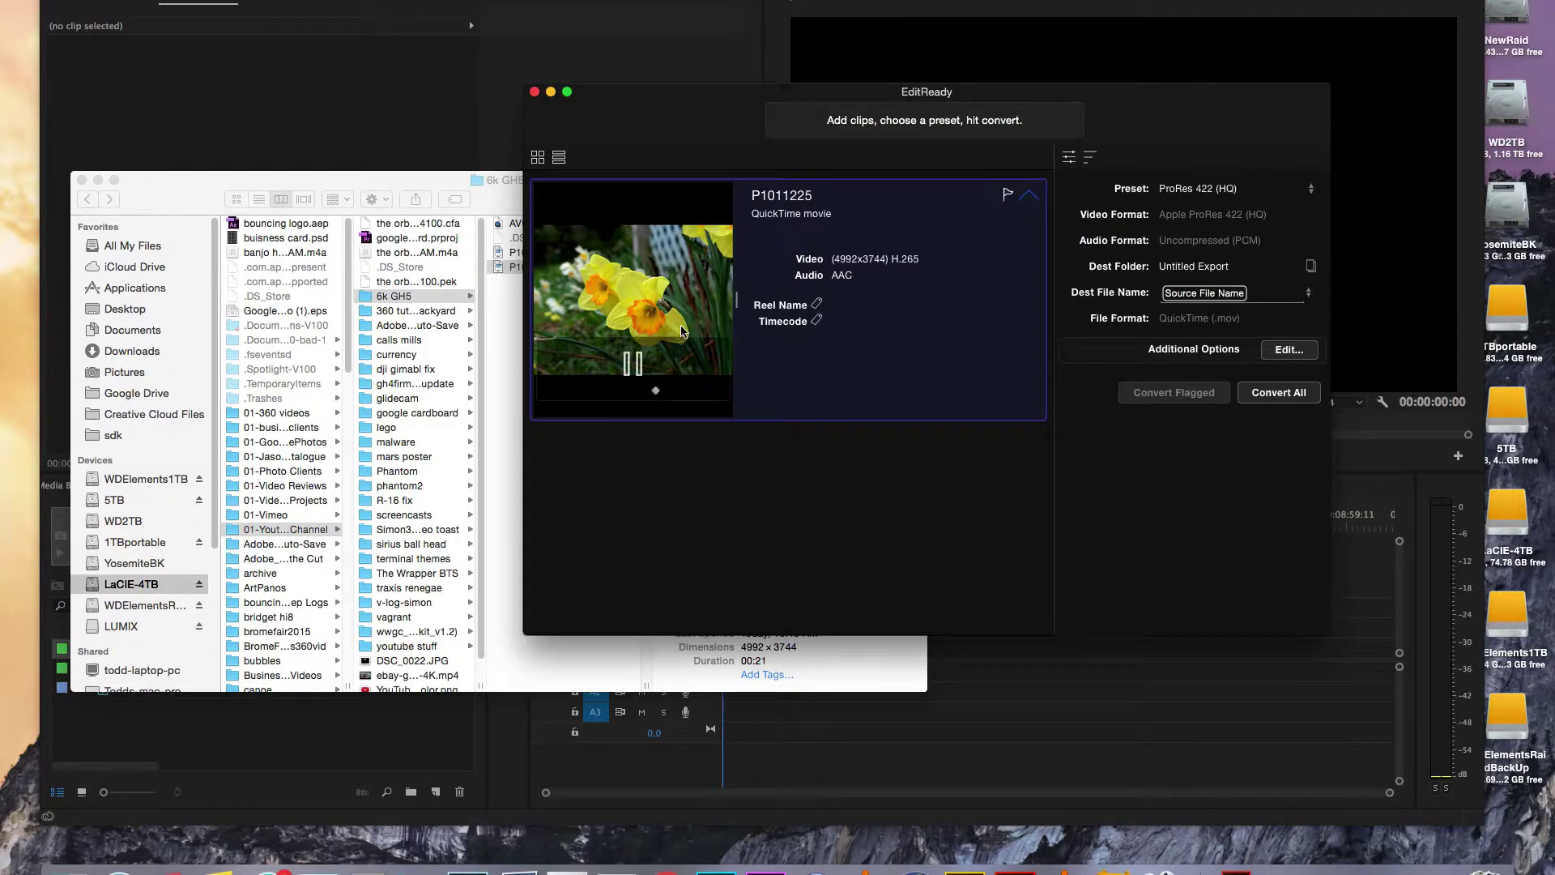
pyautogui.click(1029, 196)
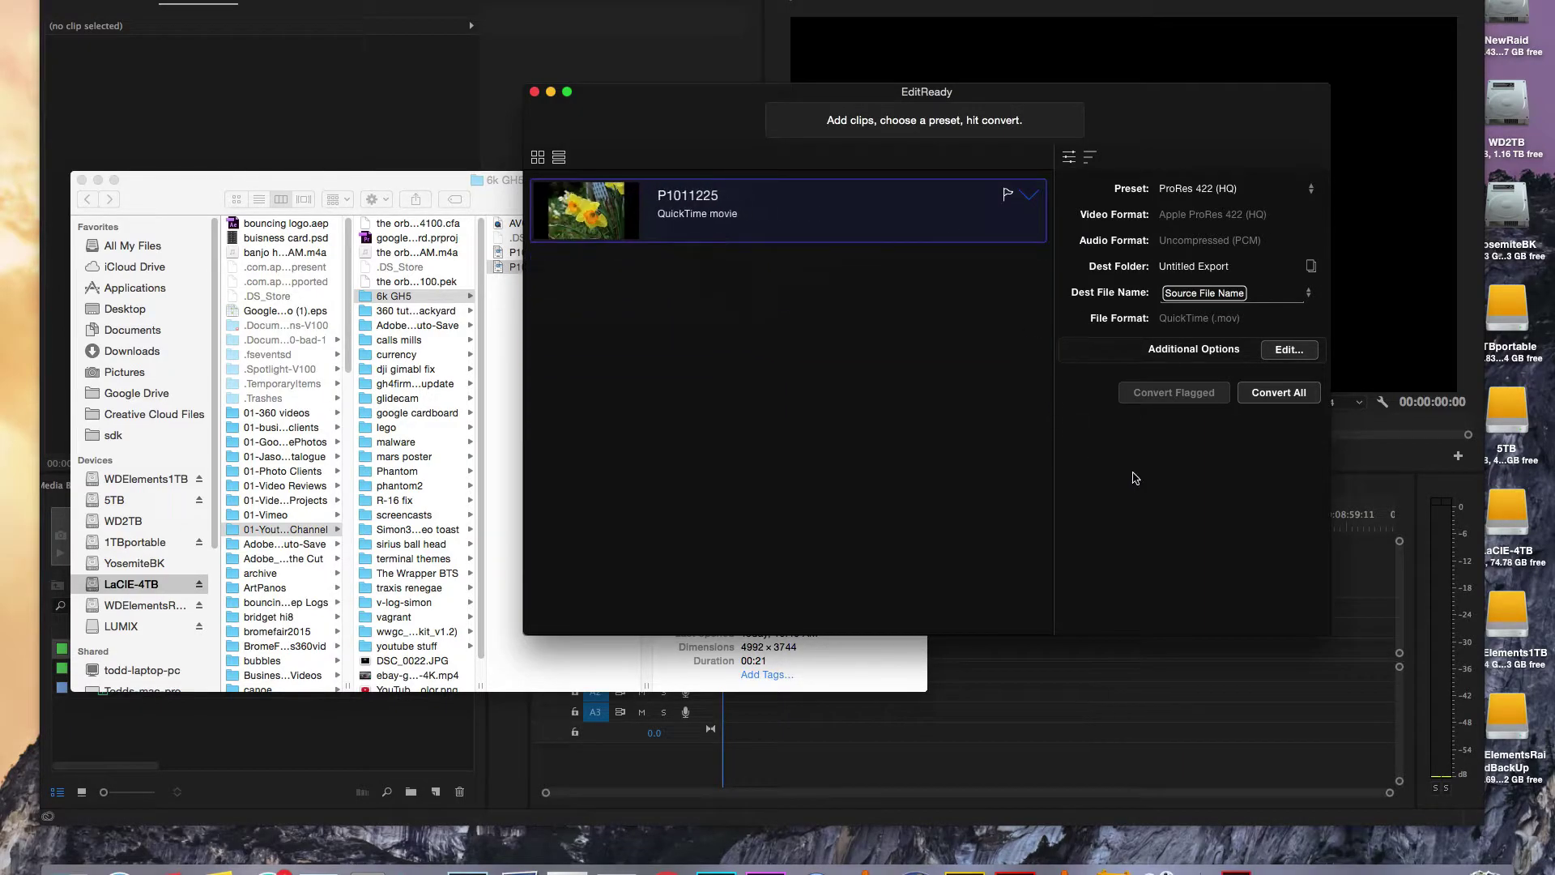
# Keep the ProRes 422 (HQ) preset and convert P1011225 to a QuickTime movie
pyautogui.click(1246, 195)
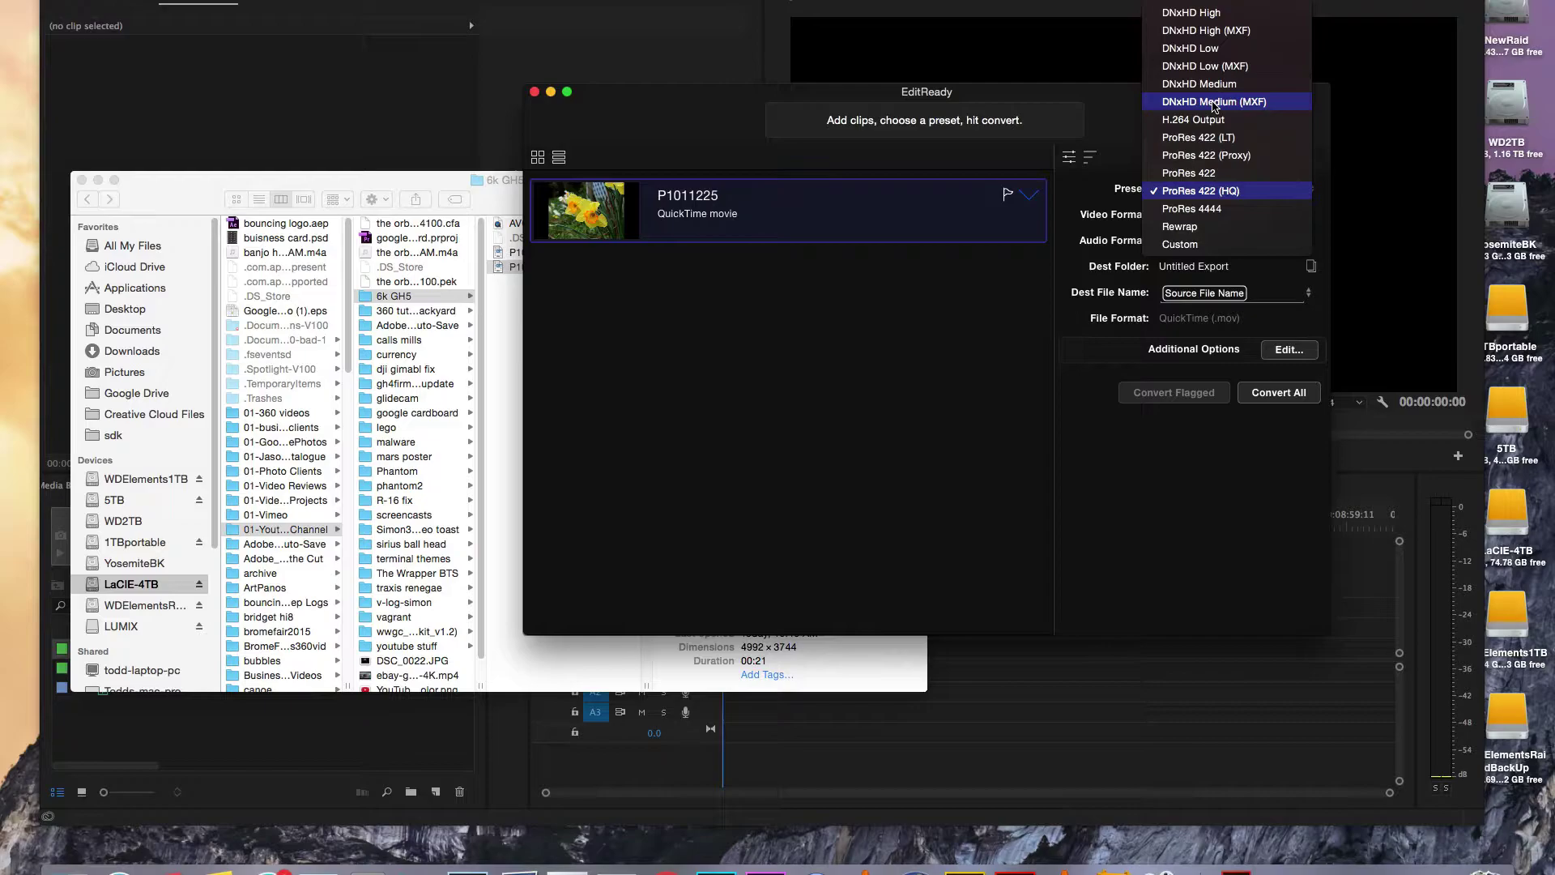
pyautogui.click(1199, 193)
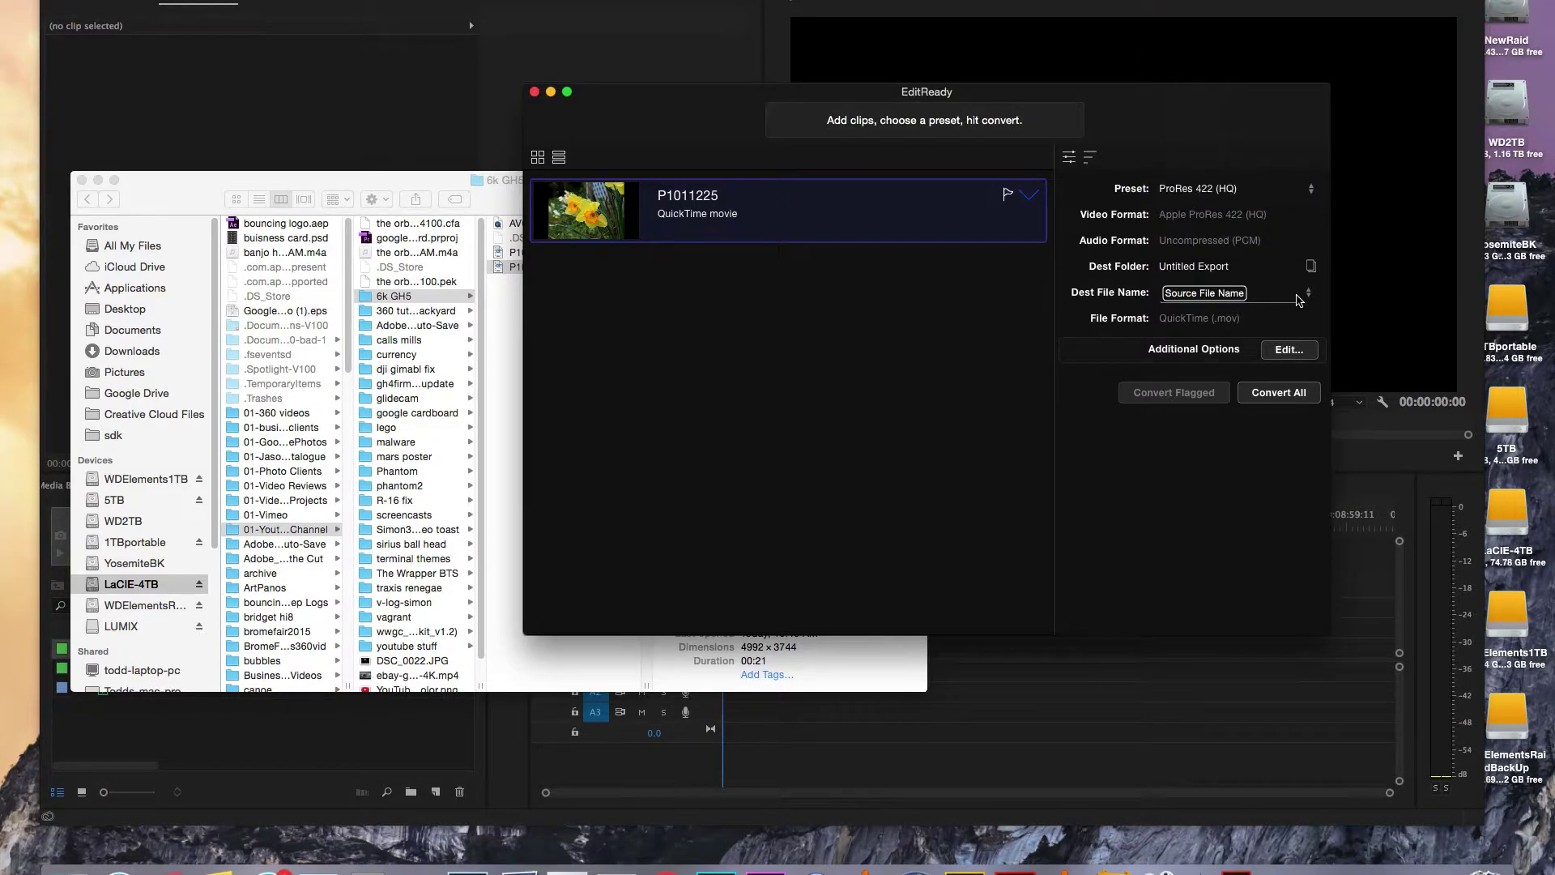
pyautogui.click(1280, 395)
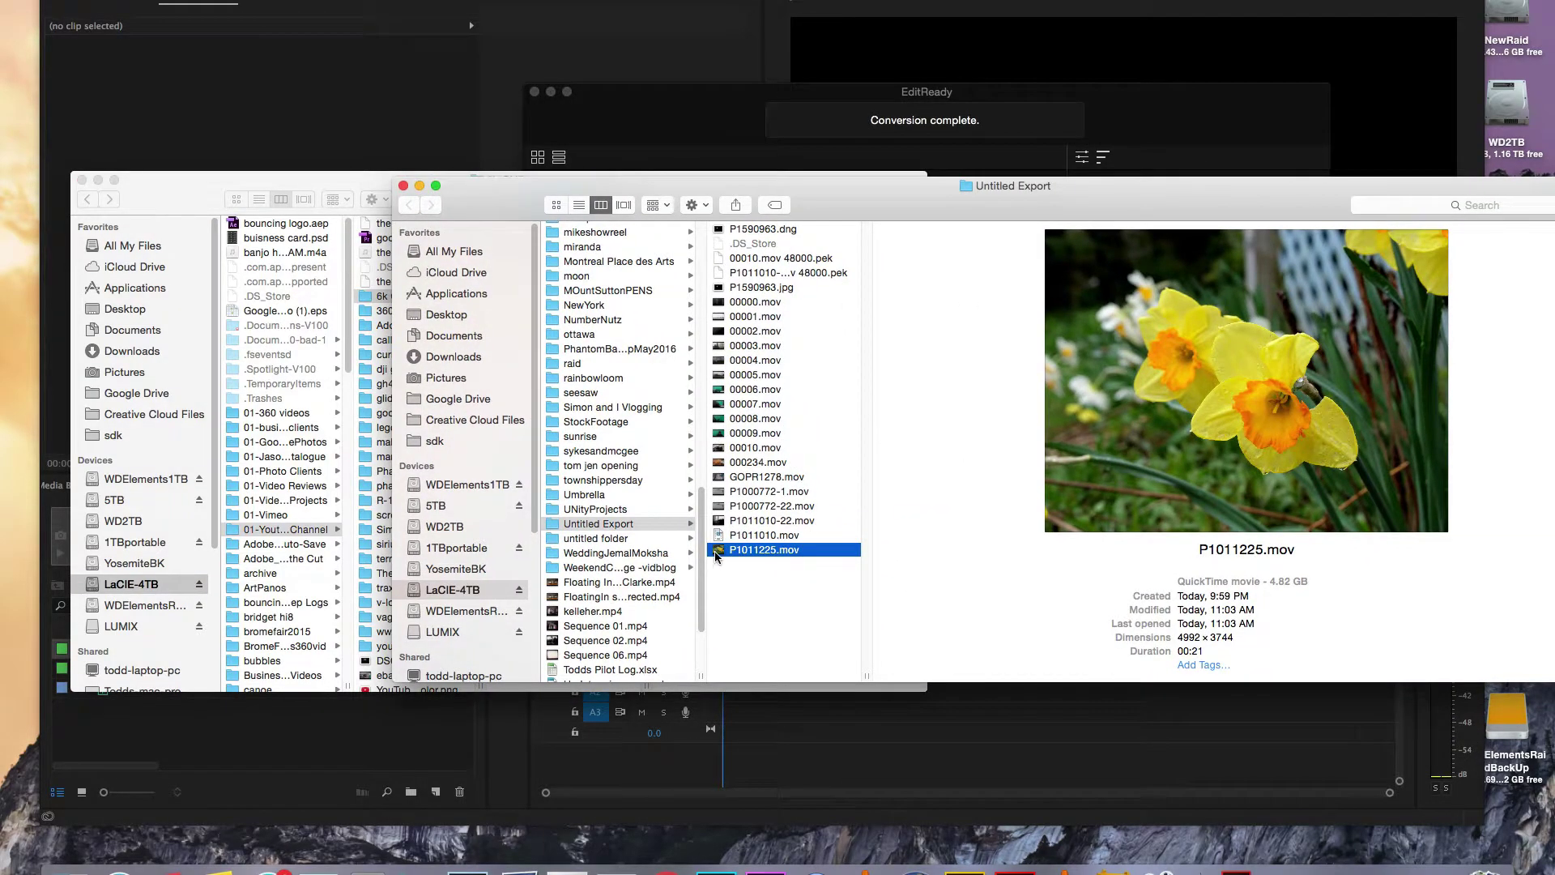
# Quick Look the converted P1011225.mov daffodil clip, then close the Untitled Export window
pyautogui.press('space')
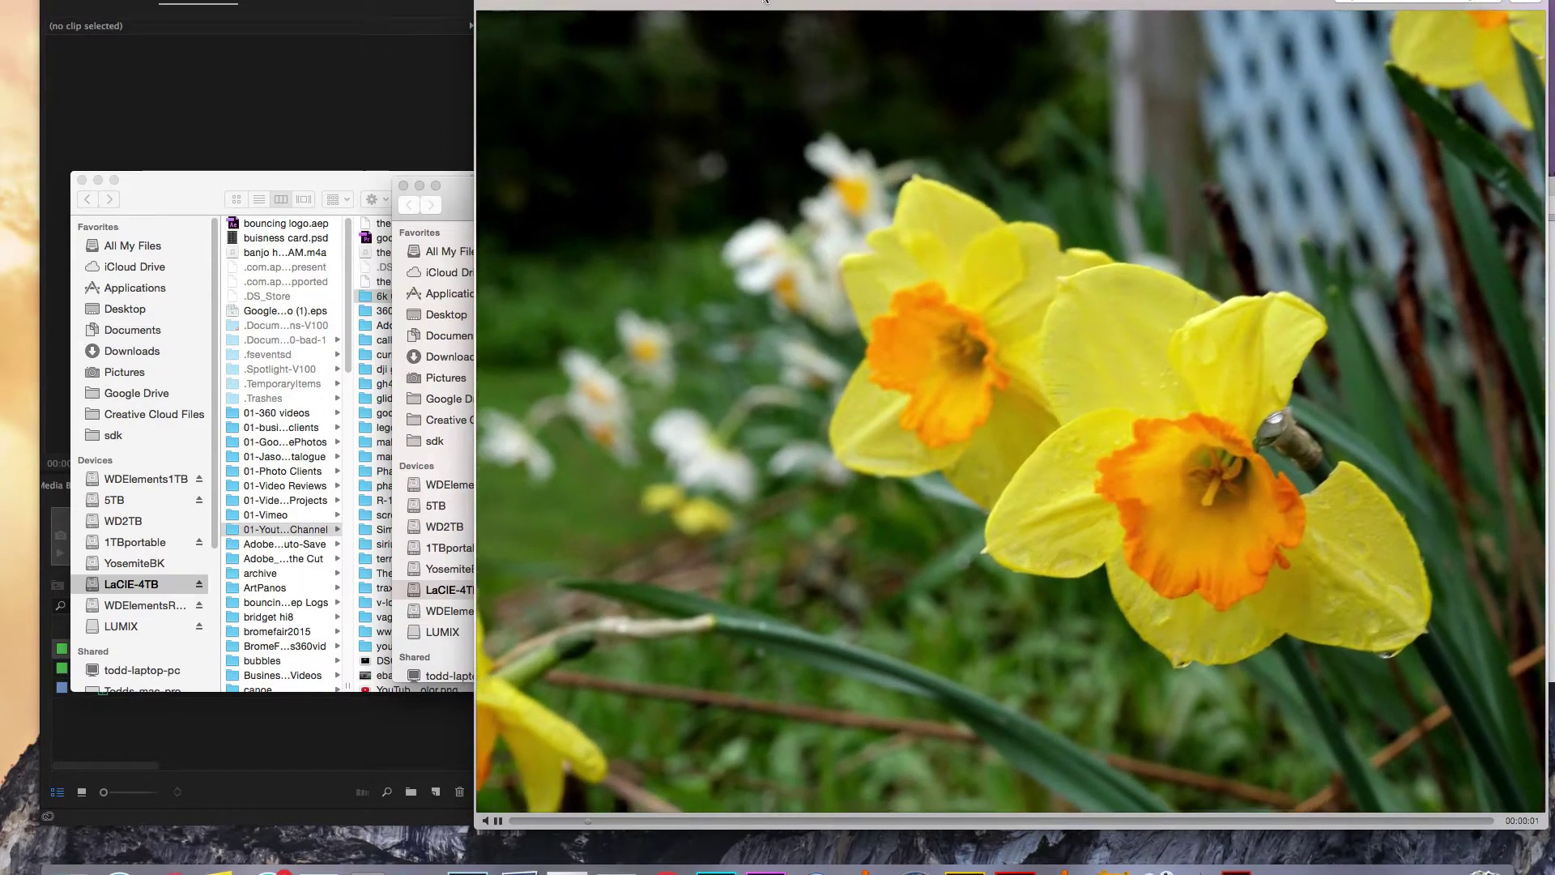
pyautogui.moveTo(776, 10); pyautogui.dragTo(545, 2)
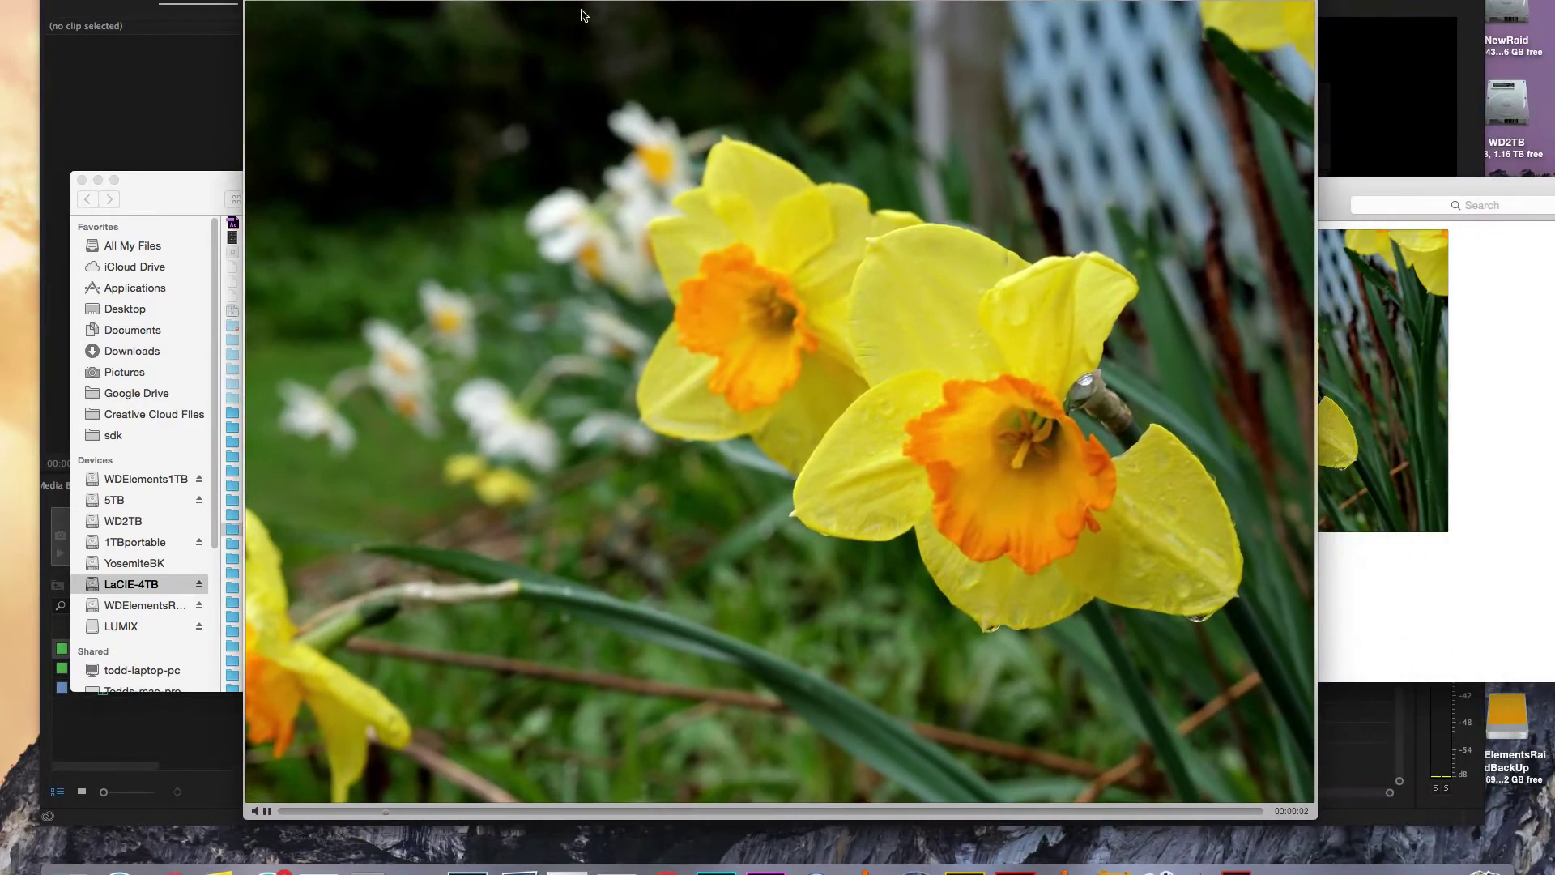
pyautogui.press('space')
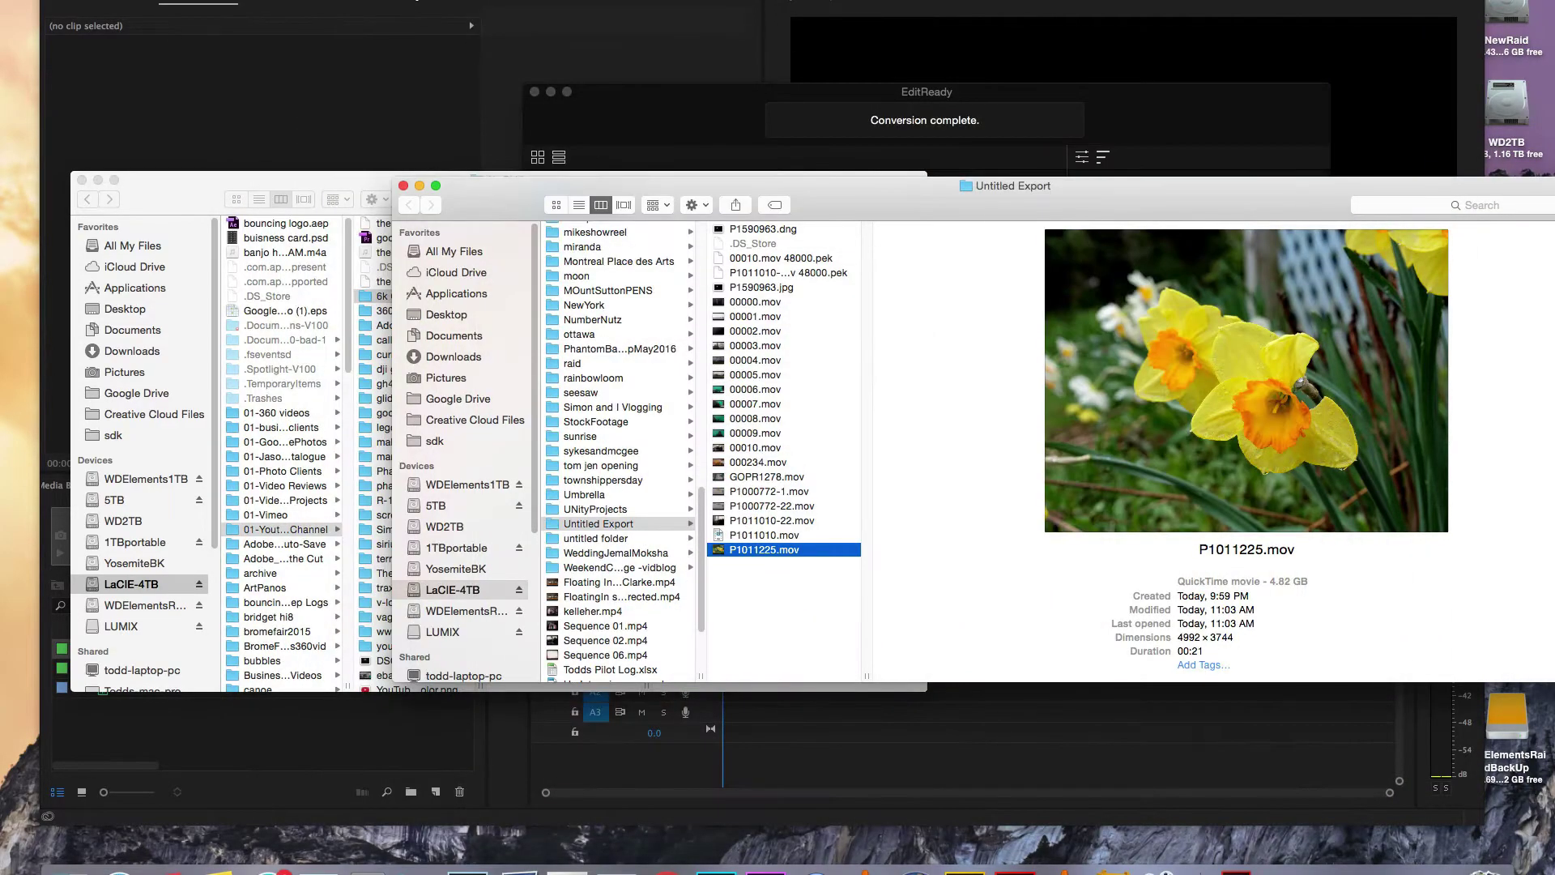
pyautogui.press('super+w')
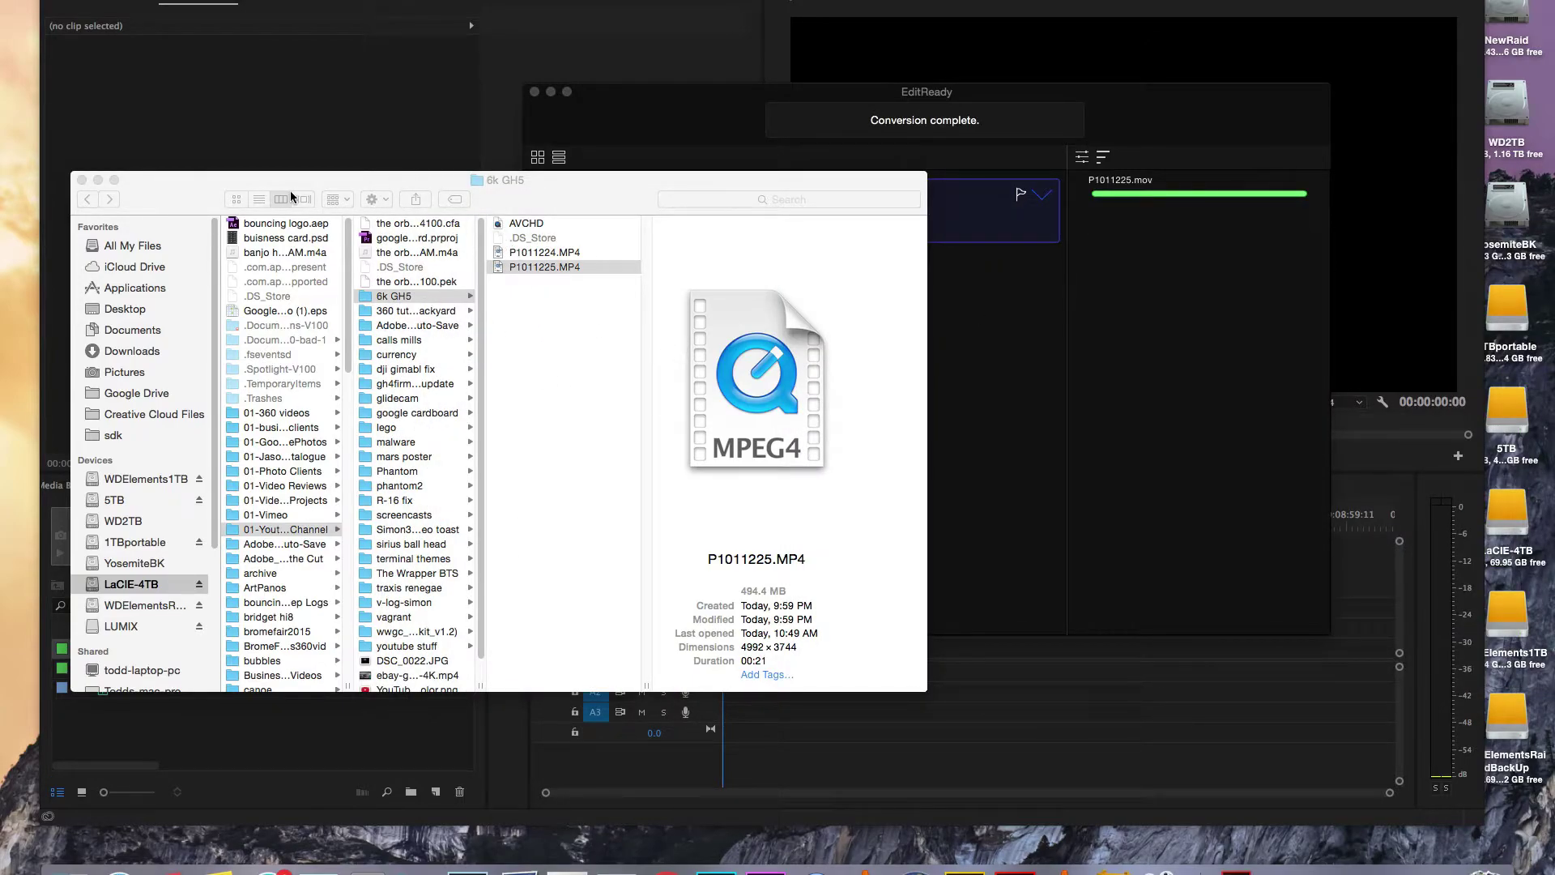
# Import P1011225.MP4, place it at the start of Sequence 01, and match sequence settings to it
pyautogui.moveTo(289, 185); pyautogui.dragTo(273, 99)
pyautogui.moveTo(487, 183); pyautogui.dragTo(266, 749)
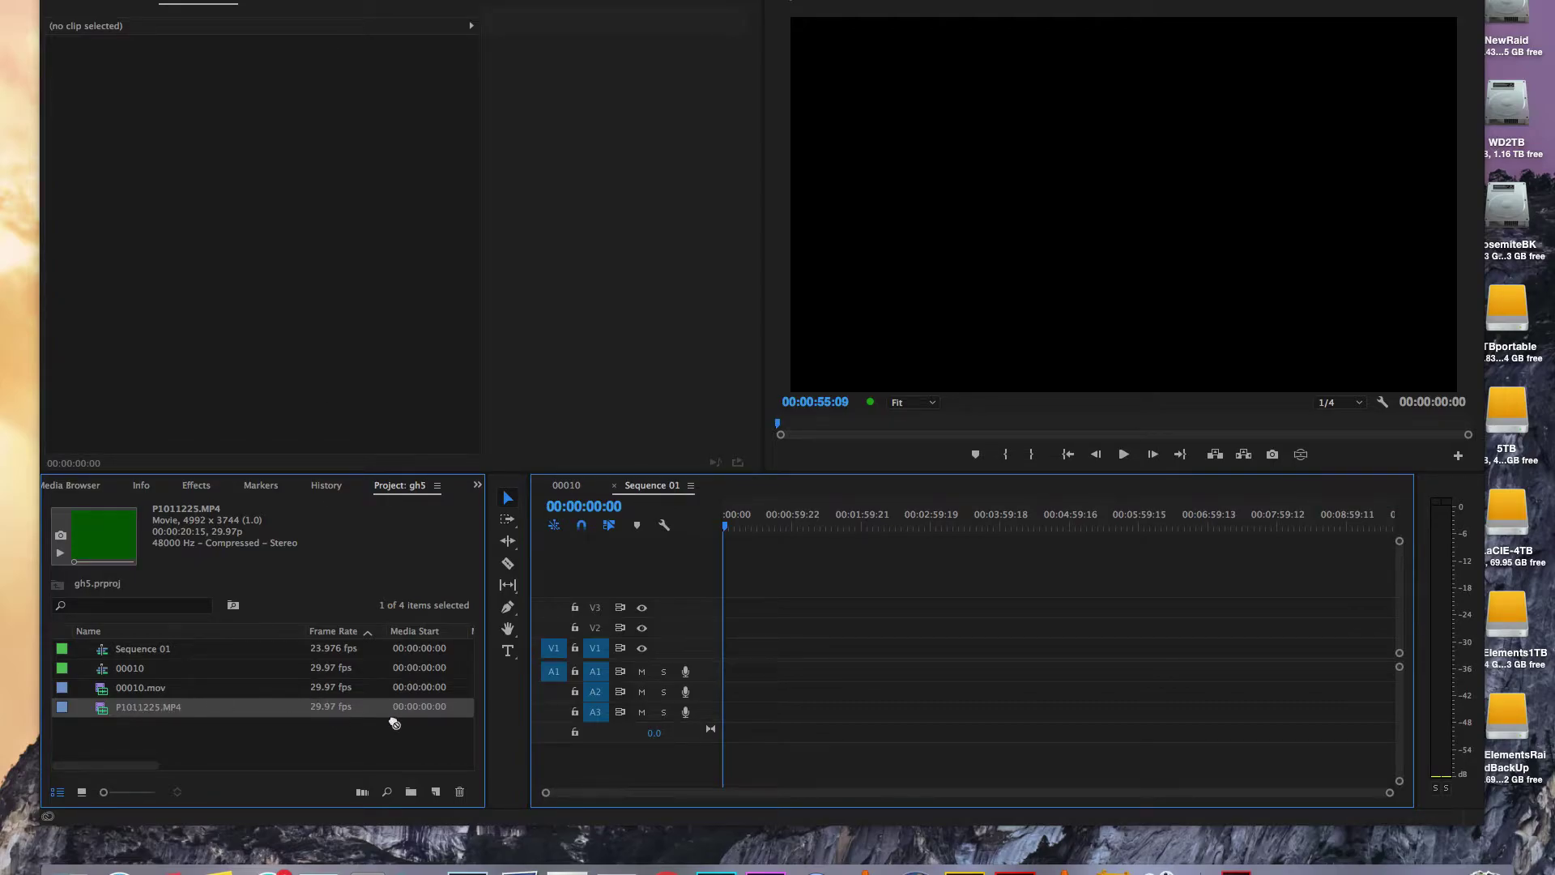
pyautogui.moveTo(394, 723); pyautogui.dragTo(713, 681)
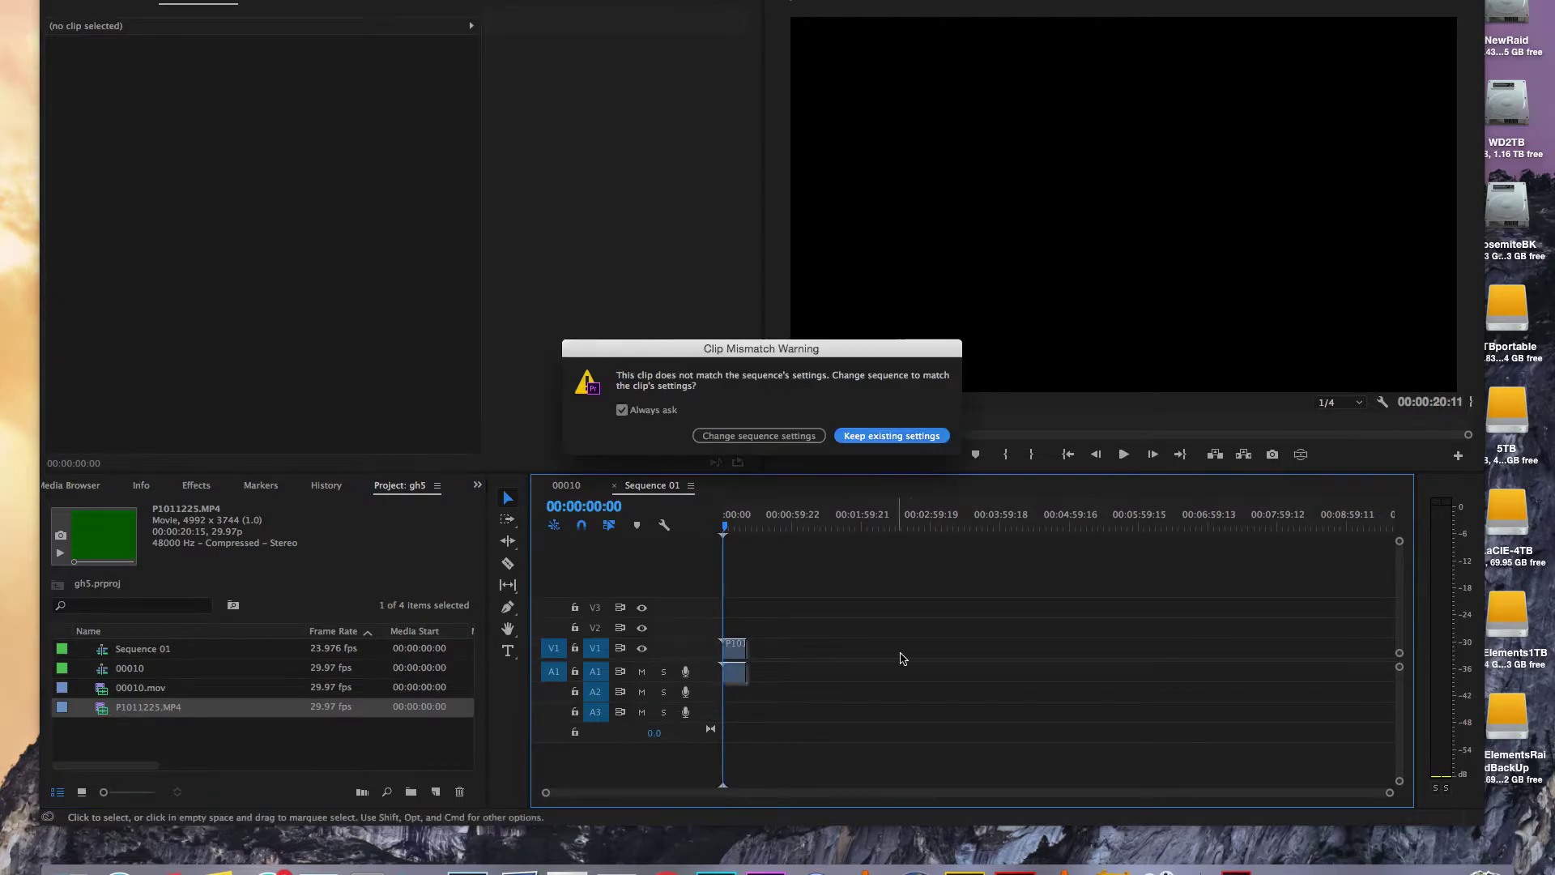
pyautogui.click(758, 436)
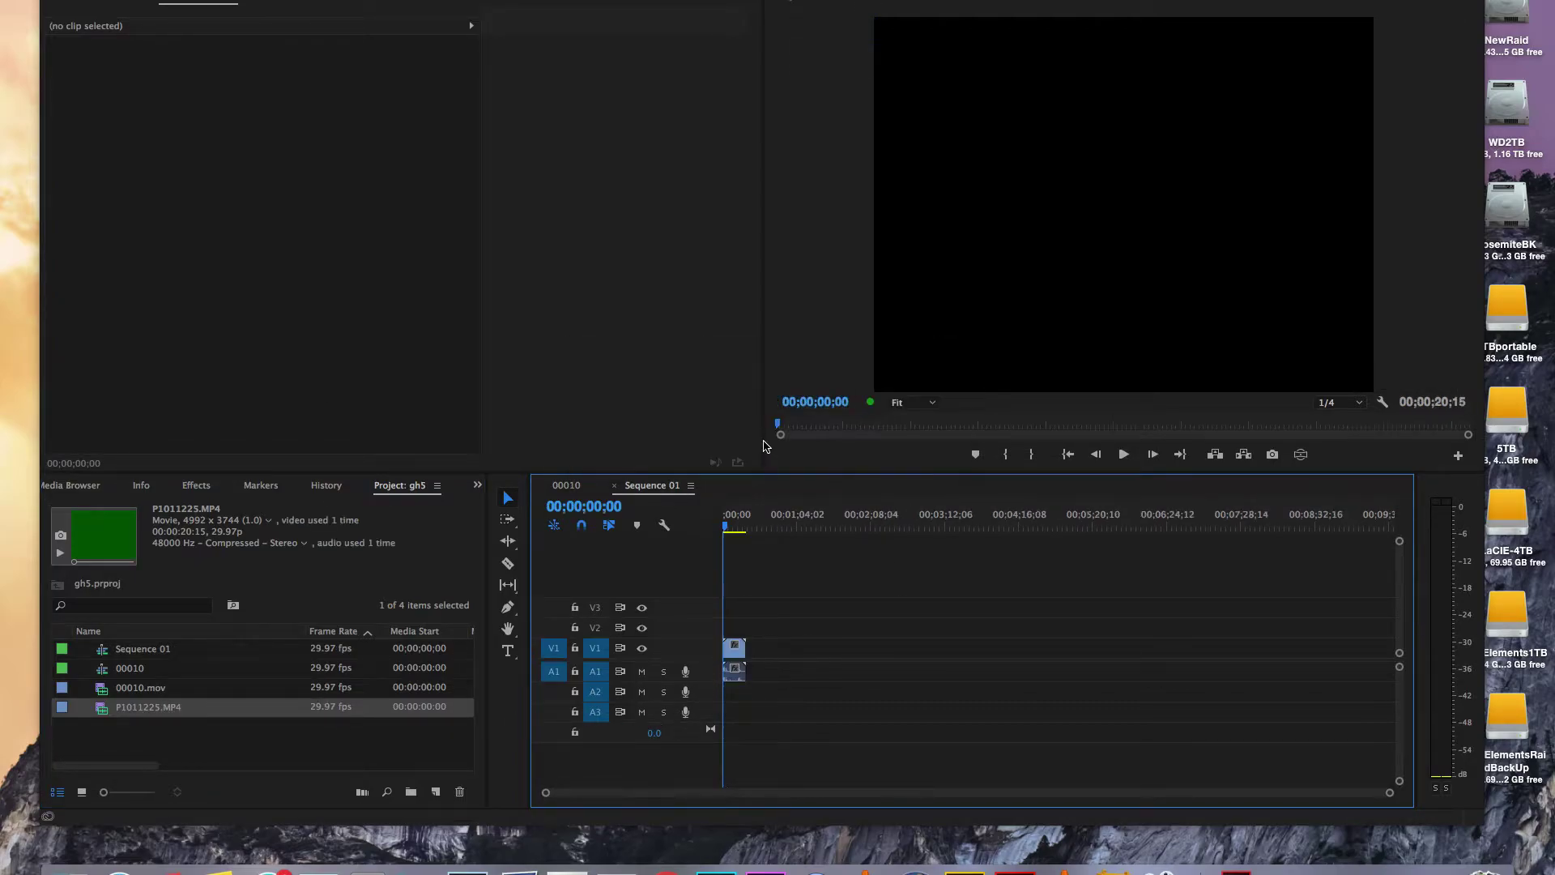
# Scrub the MP4 to confirm green noise, then add the converted P1011225.mov after it on Sequence 01
pyautogui.click(729, 528)
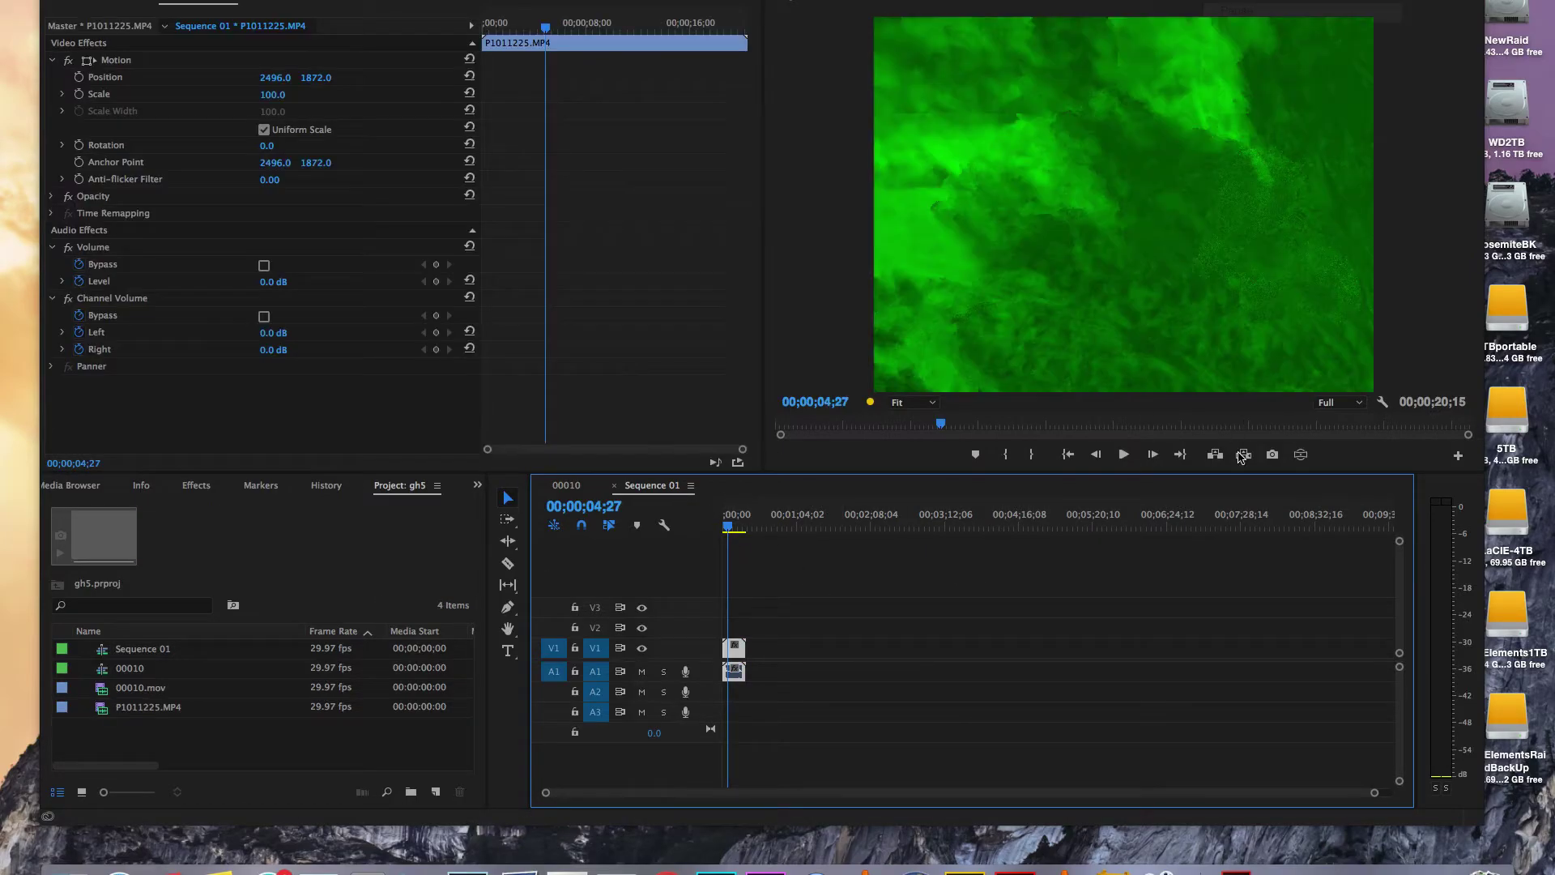
pyautogui.moveTo(729, 528); pyautogui.dragTo(734, 528)
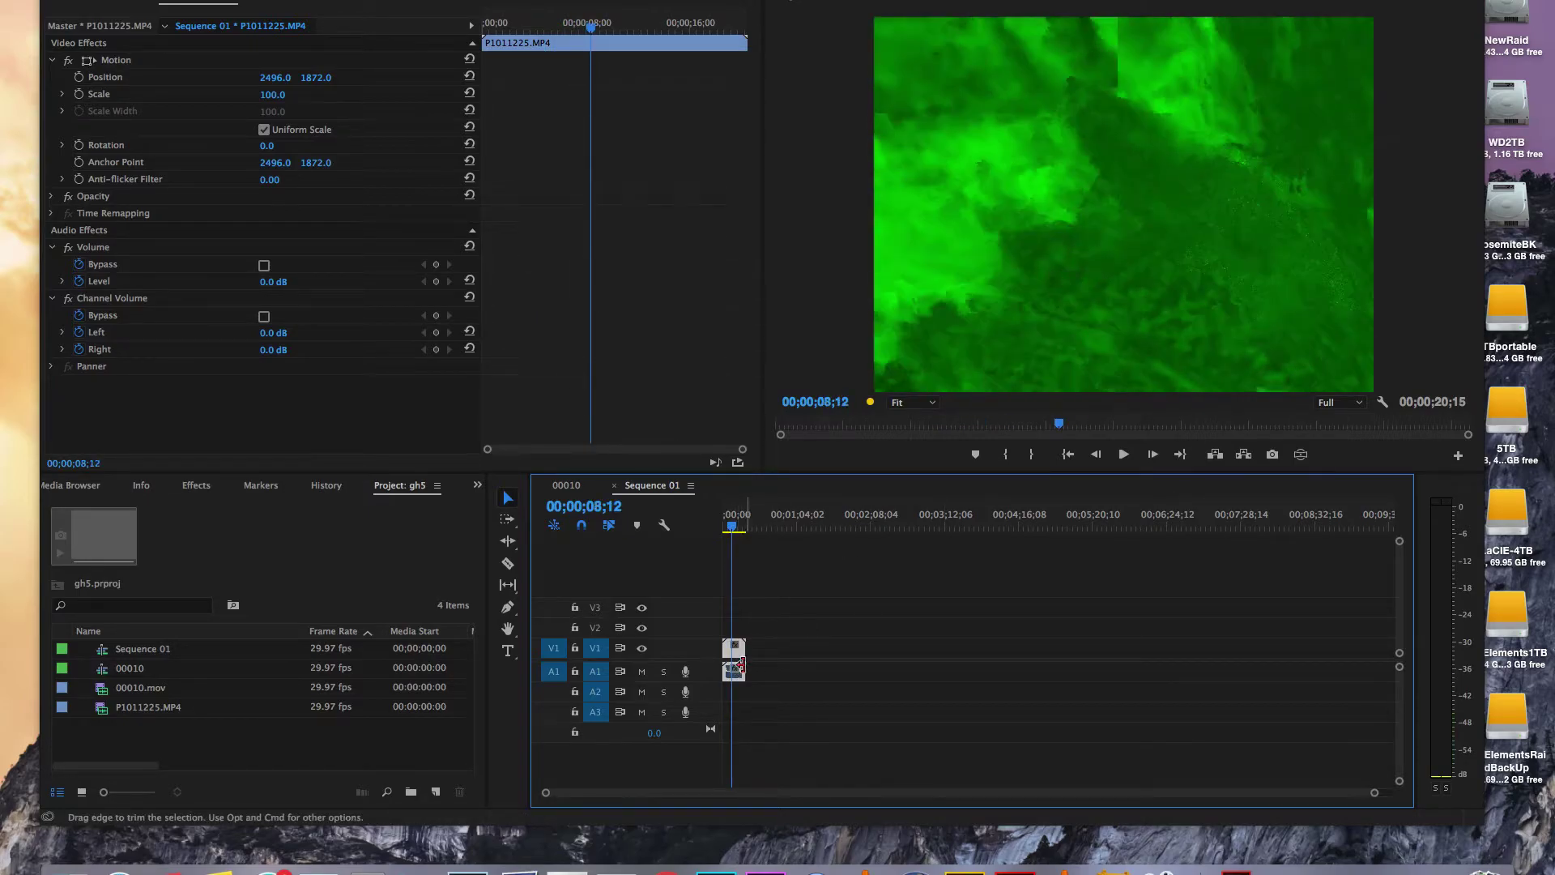
pyautogui.click(734, 529)
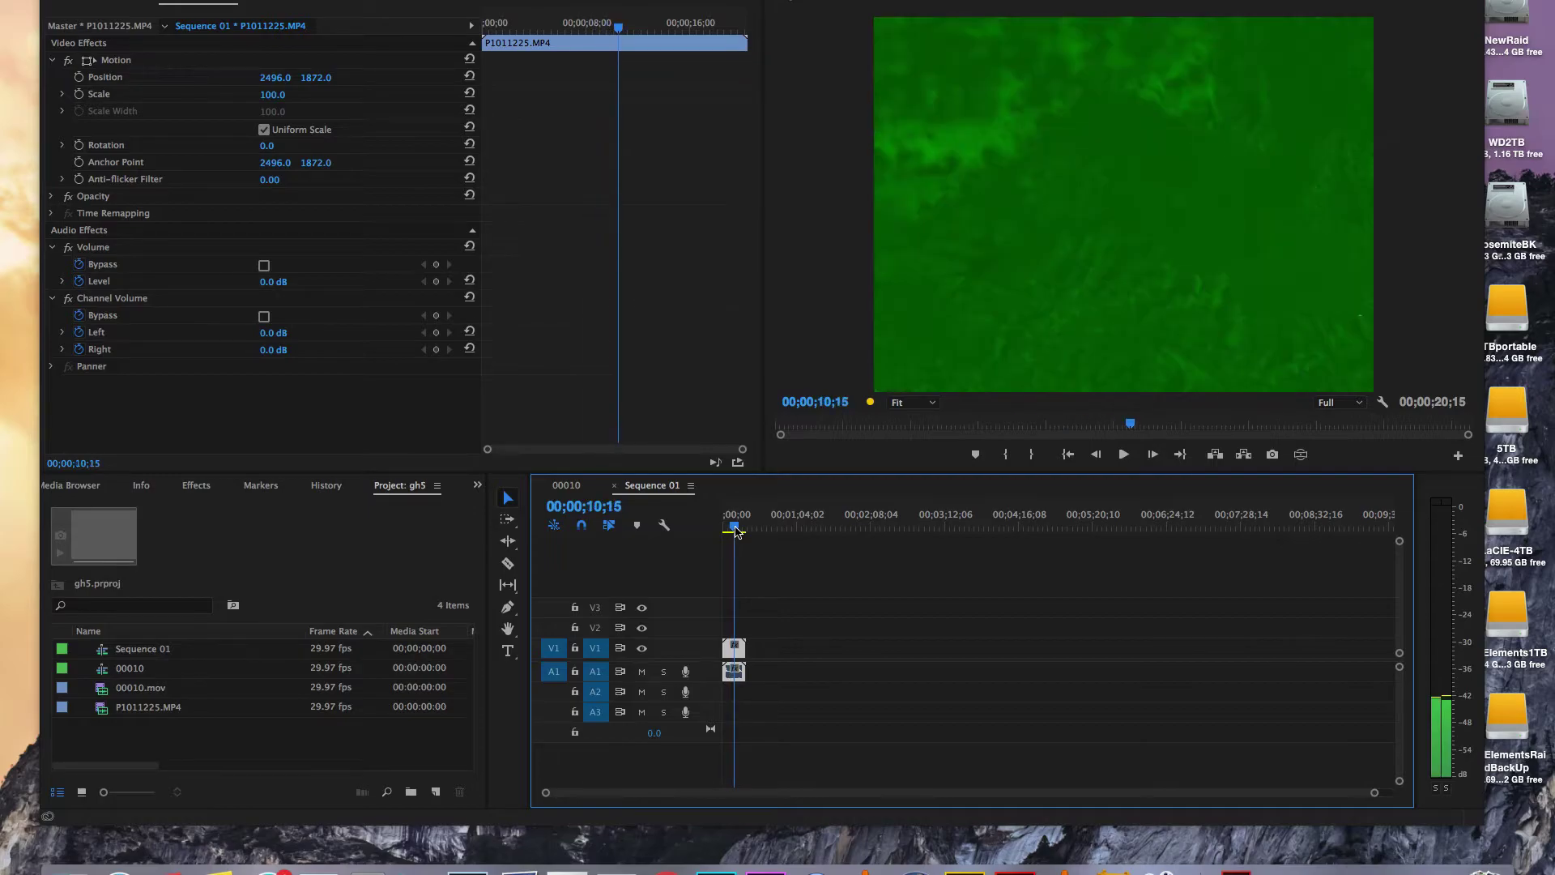
pyautogui.moveTo(736, 530); pyautogui.dragTo(733, 531)
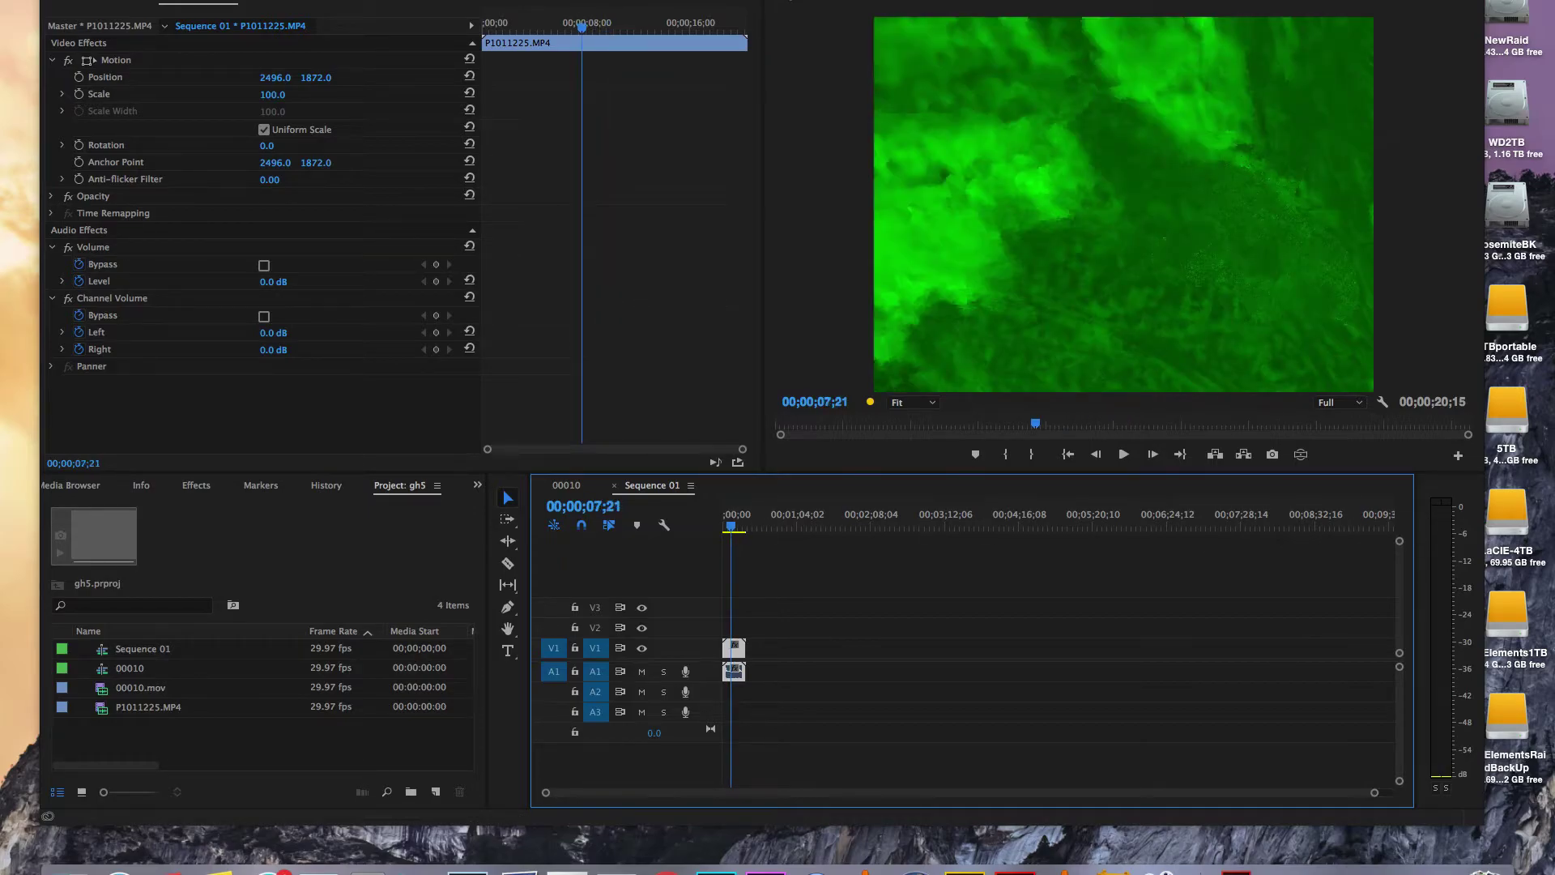
pyautogui.moveTo(984, 587); pyautogui.dragTo(320, 746)
pyautogui.moveTo(996, 579); pyautogui.dragTo(752, 638)
# Play the converted P1011225.mov daffodil clip from 00;00;23;03 at 1/4 playback resolution
pyautogui.click(733, 529)
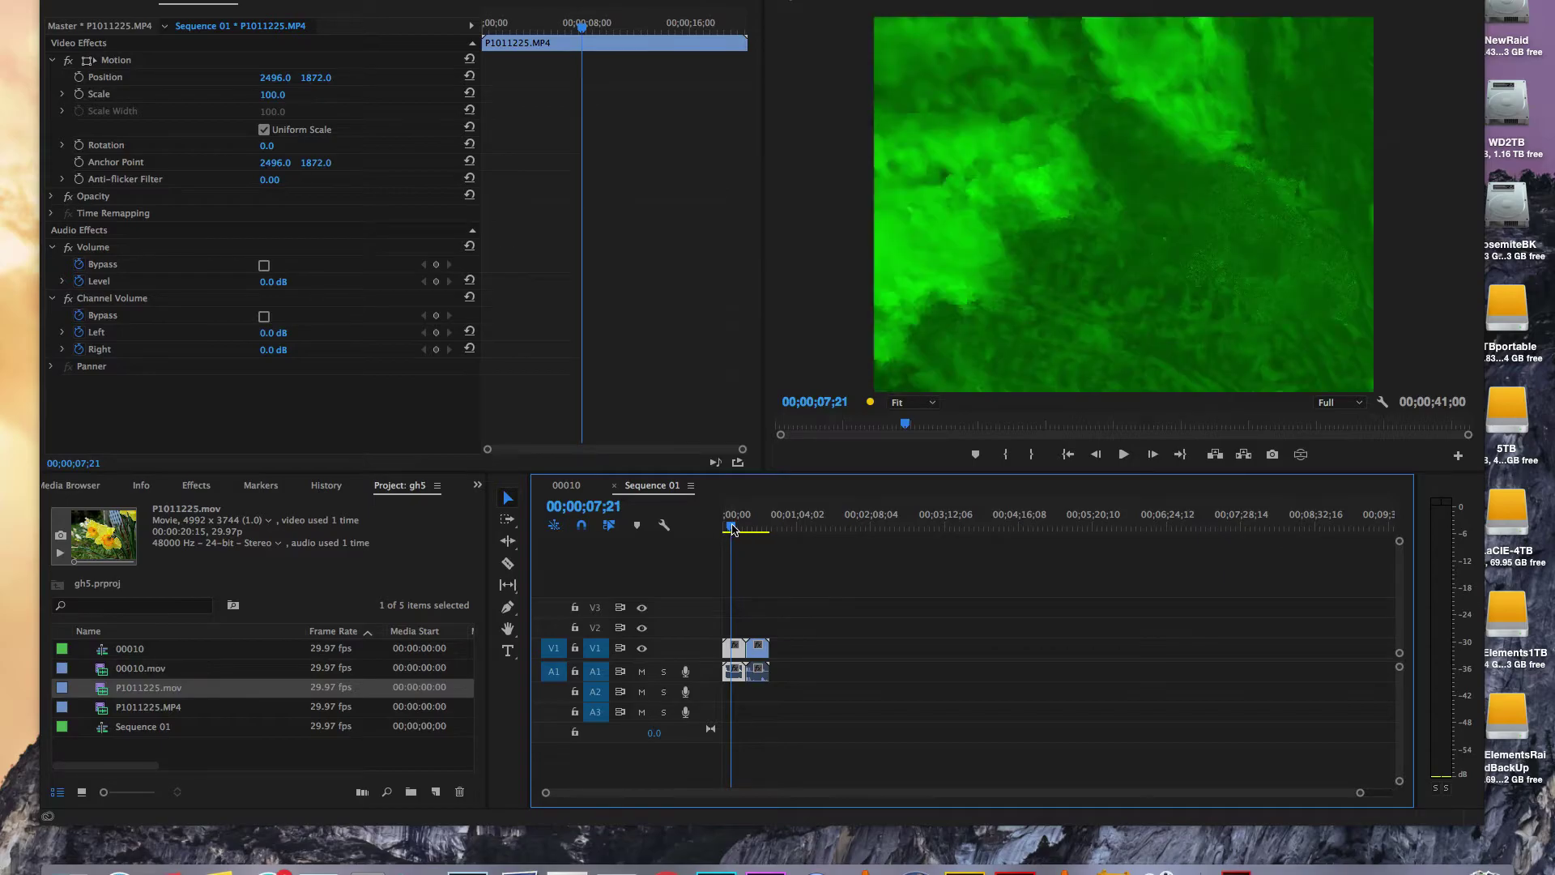
pyautogui.moveTo(733, 529); pyautogui.dragTo(752, 524)
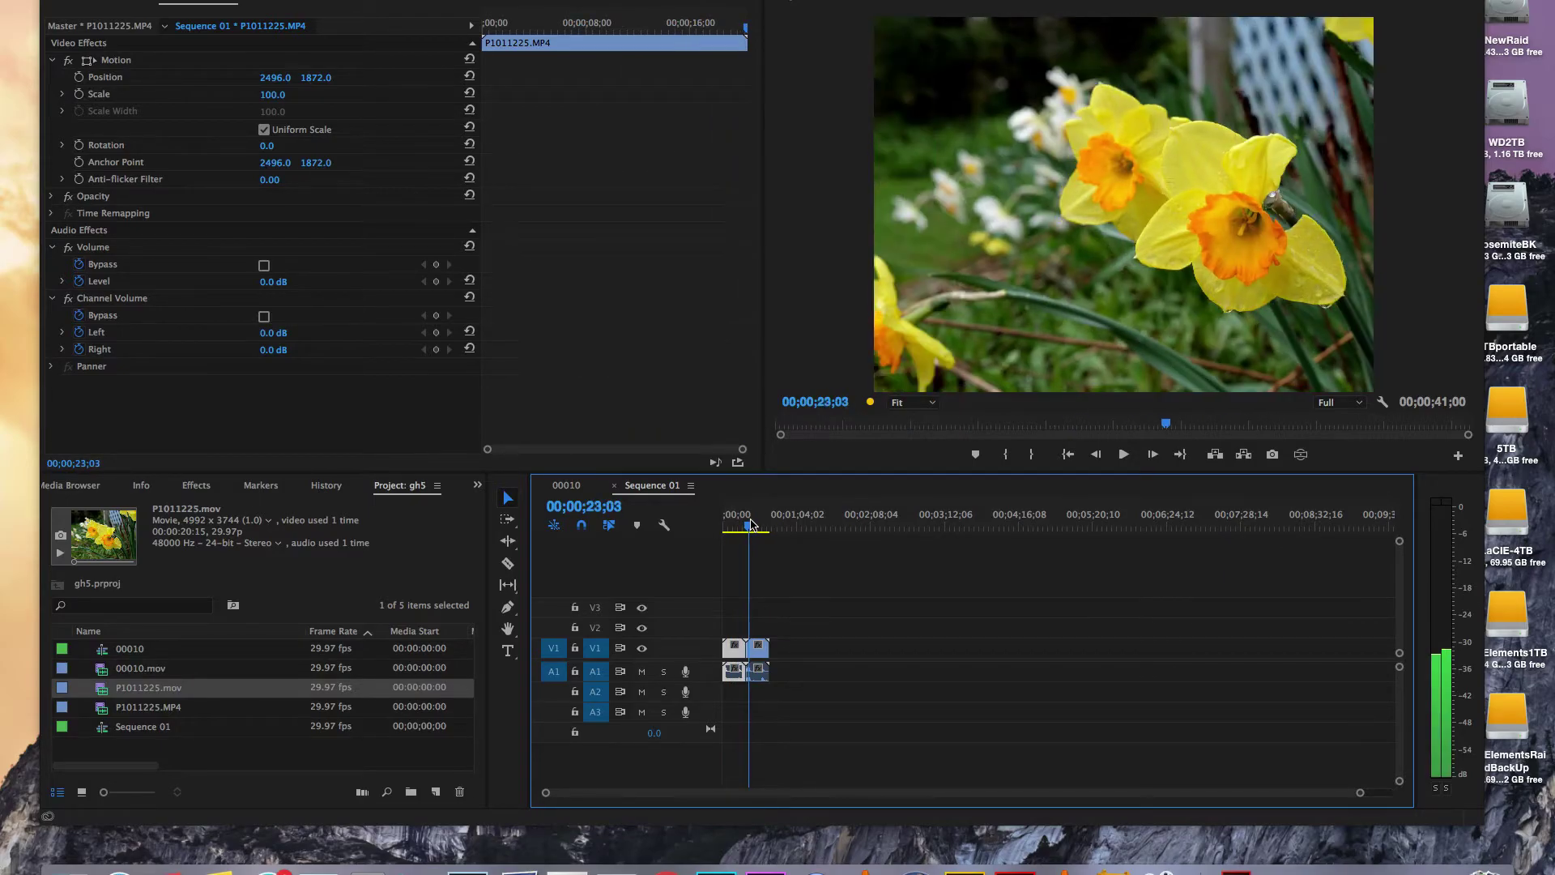
pyautogui.press('space')
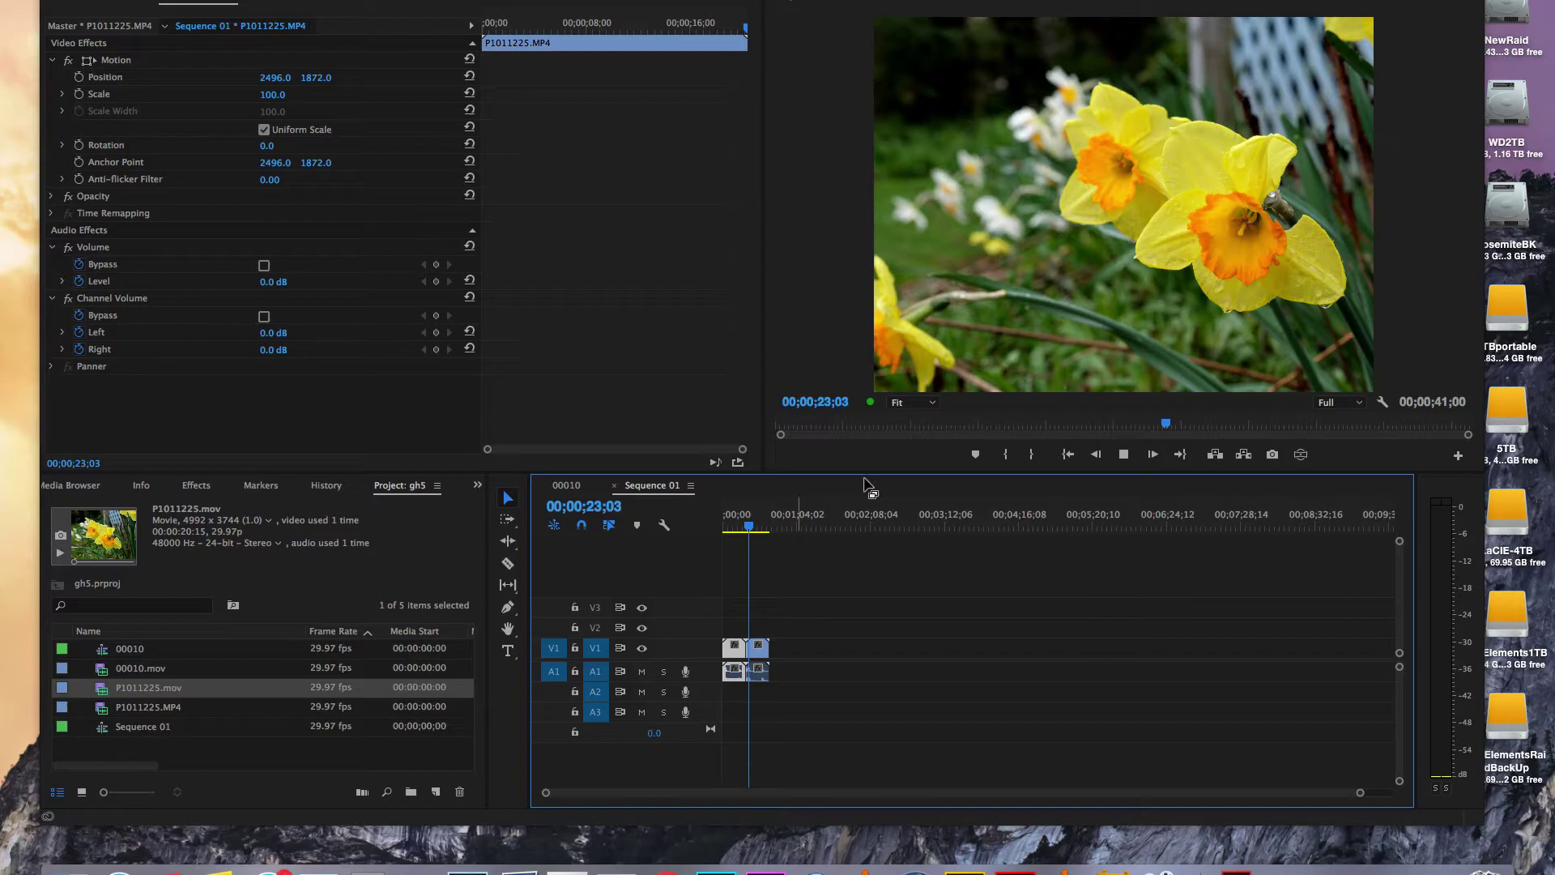
pyautogui.click(1340, 402)
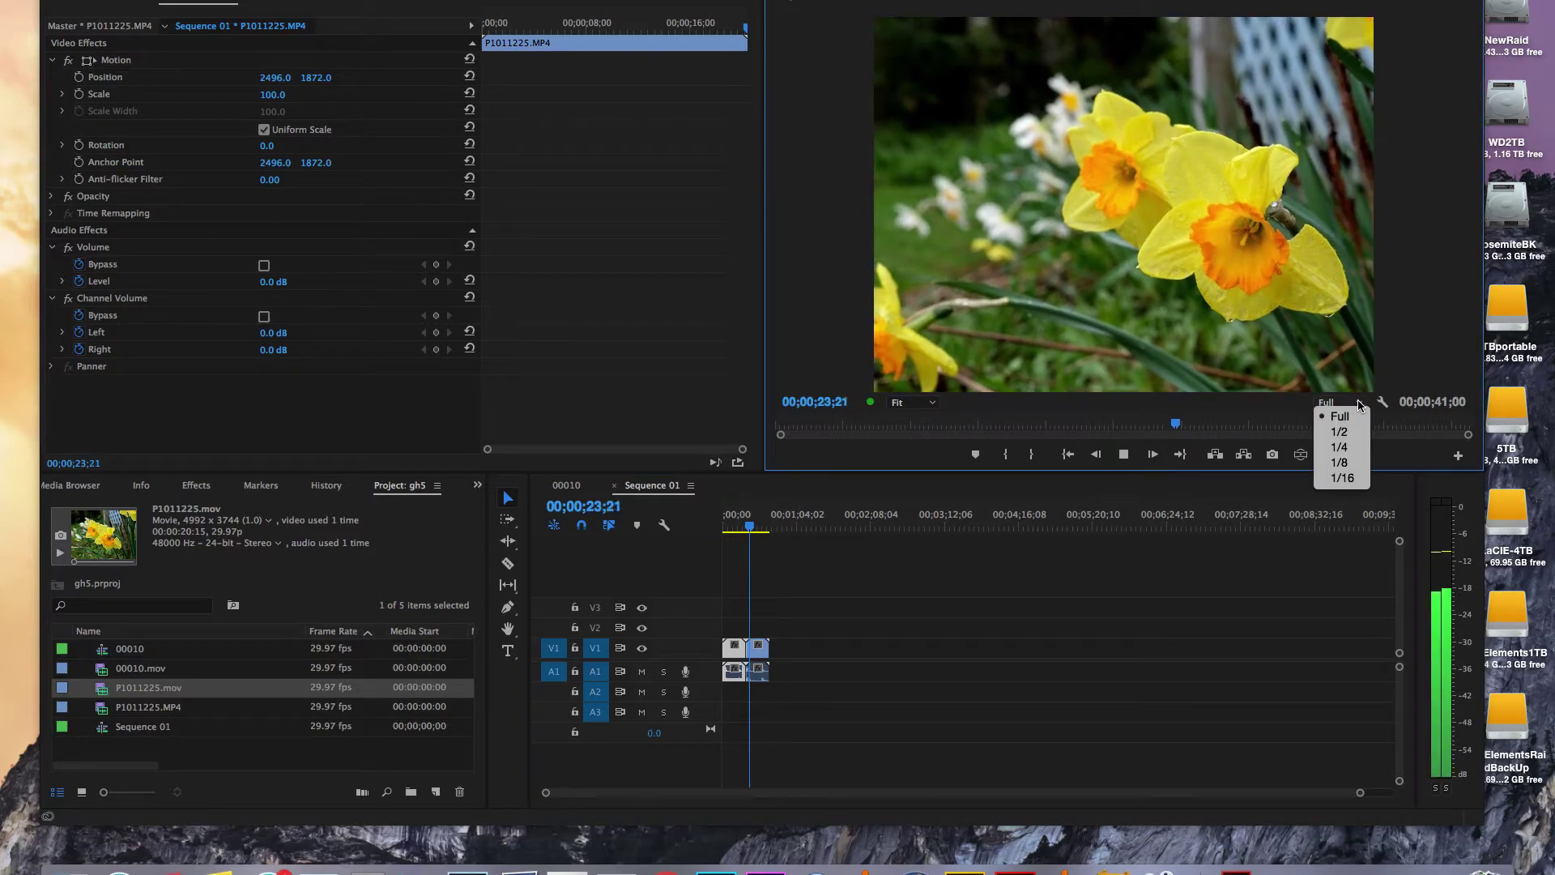
pyautogui.click(1344, 447)
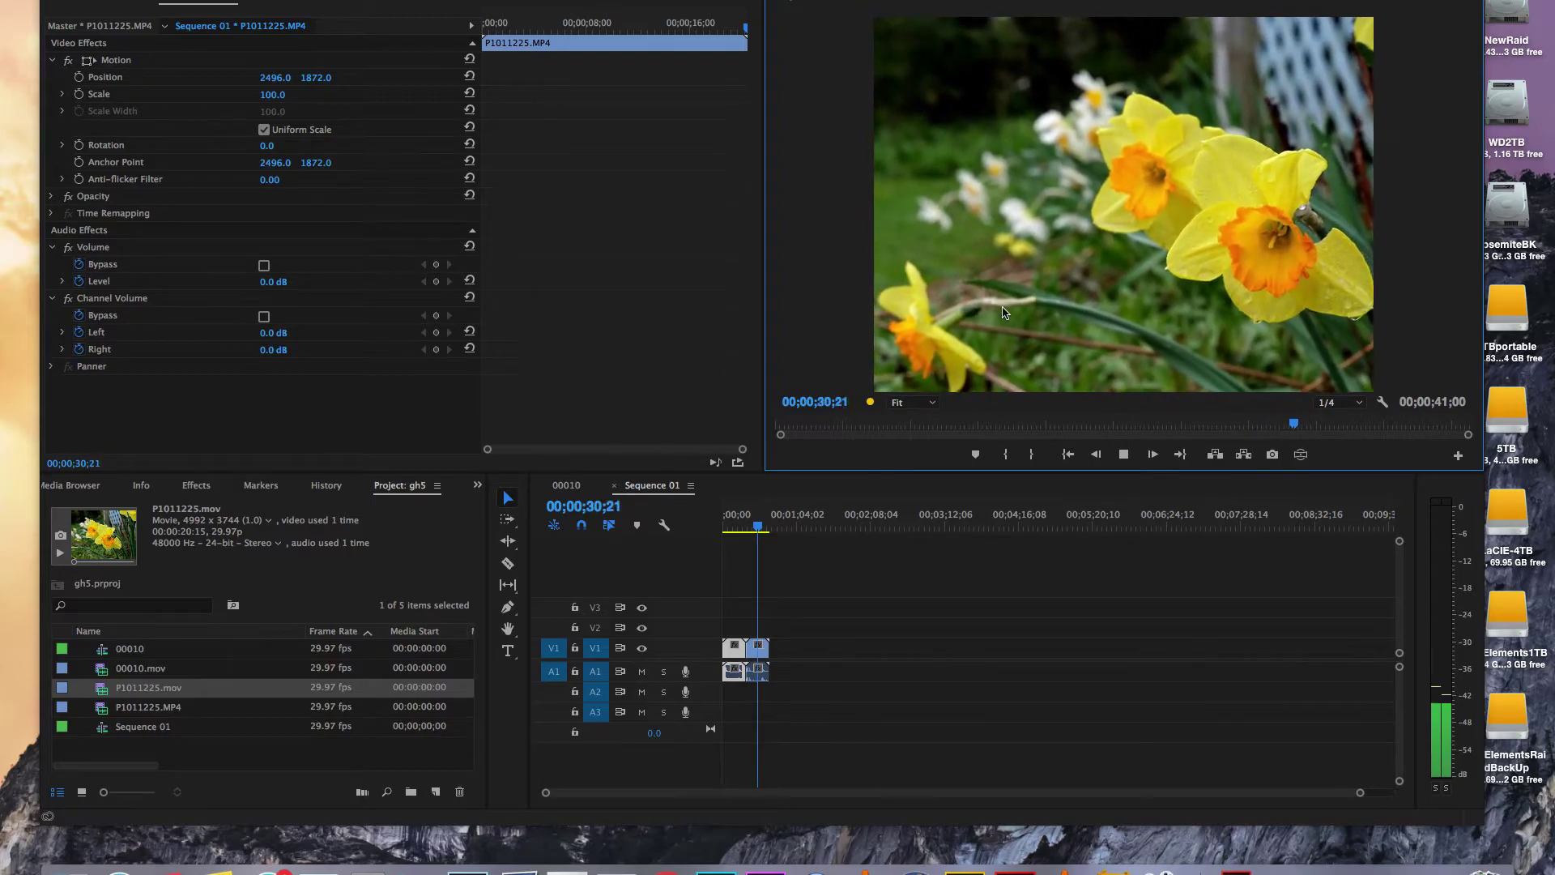
pyautogui.press('space')
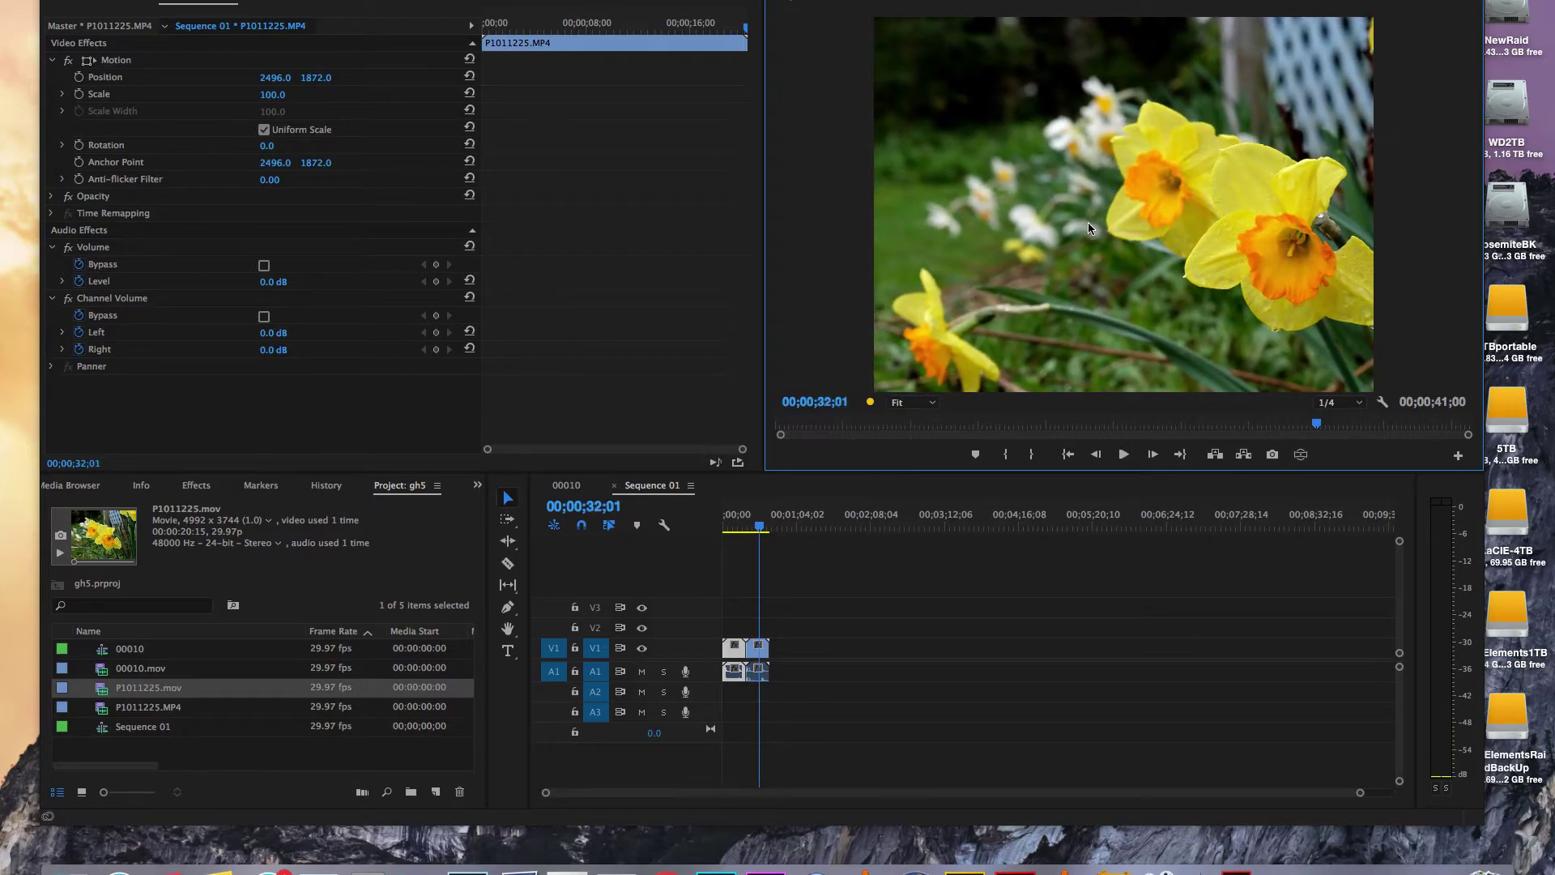